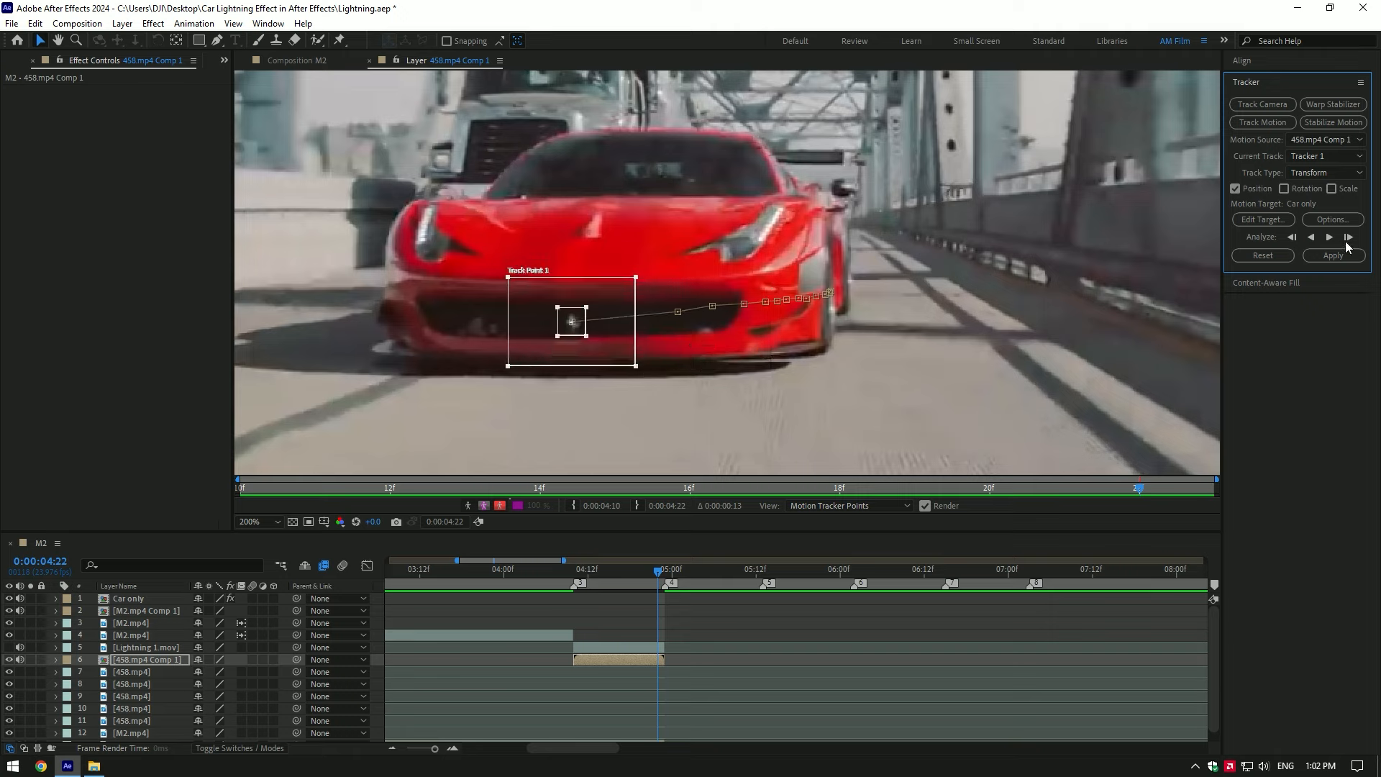
Create a null object and trim it to the time span of the 458.mp4 Comp 1 clip
{"action": "right_click", "coordinate": [4, 658]}
{"action": "mouse_move", "coordinate": [43, 482]}
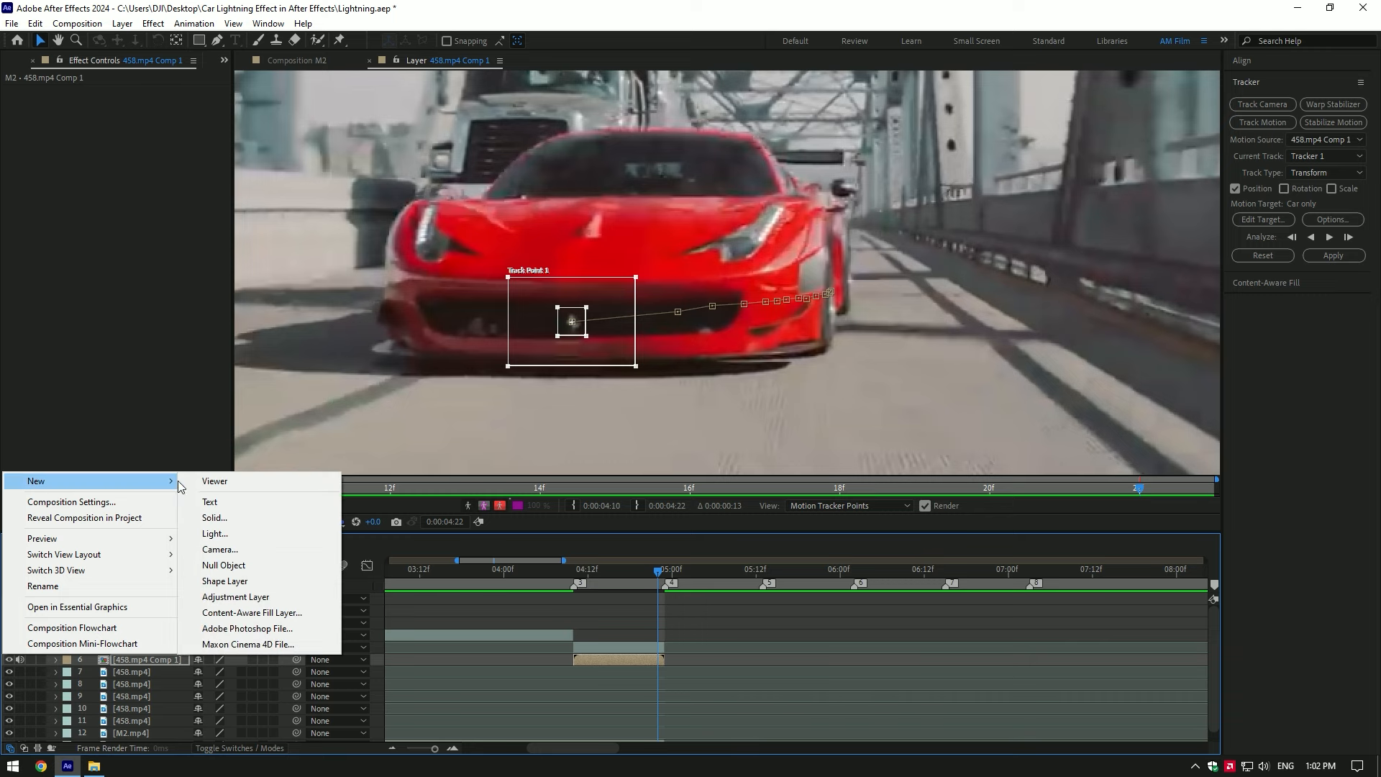
{"action": "left_click", "coordinate": [223, 563]}
{"action": "key", "text": "ctrl+shift+d"}
{"action": "left_click", "coordinate": [567, 671]}
{"action": "key", "text": "Delete"}
{"action": "mouse_move", "coordinate": [632, 574]}
{"action": "left_mouse_down"}
{"action": "mouse_move", "coordinate": [663, 580]}
{"action": "mouse_move", "coordinate": [609, 575]}
{"action": "left_mouse_up"}
{"action": "left_click", "coordinate": [656, 660]}
{"action": "key", "text": "ctrl+shift+d"}
{"action": "key", "text": "Delete"}
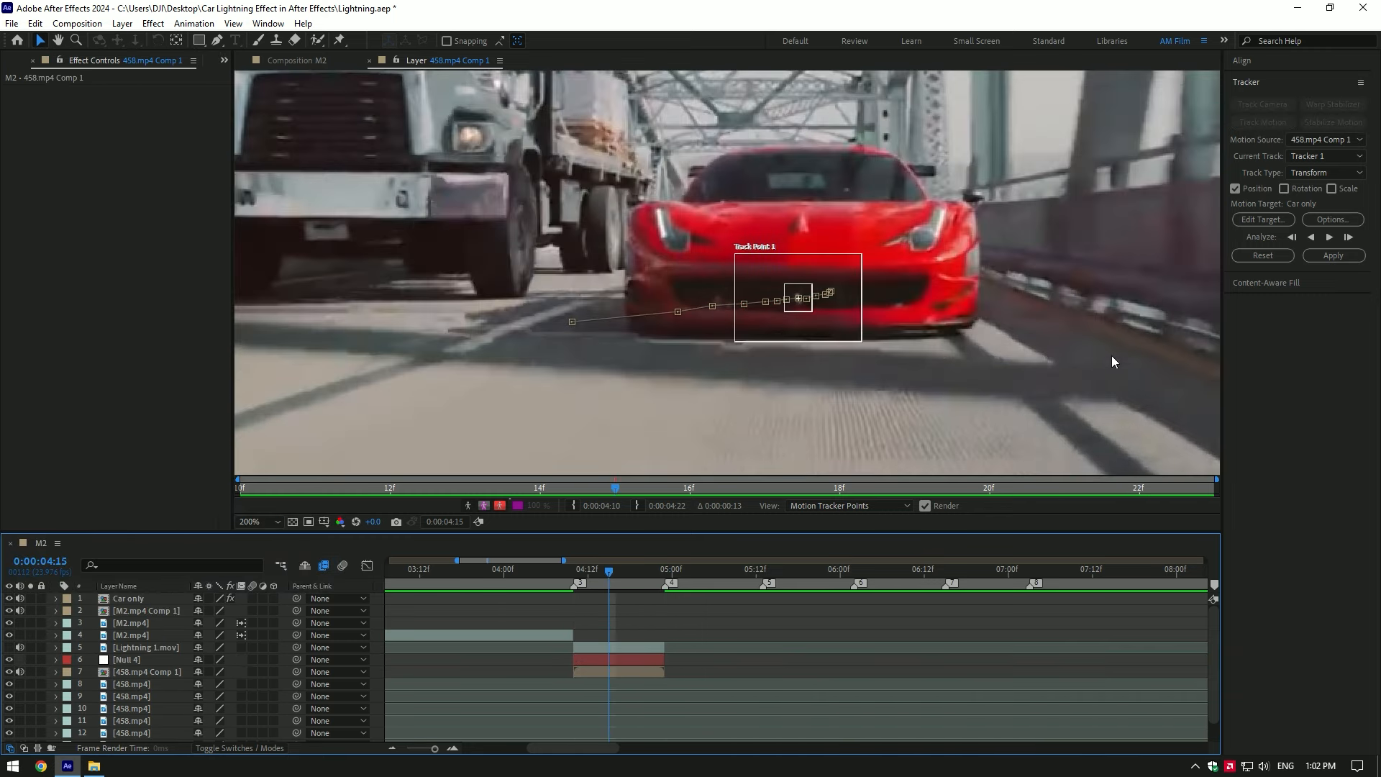
Set the motion target to Null 4 and apply the tracked motion in the X and Y dimensions
{"action": "left_click", "coordinate": [1244, 225]}
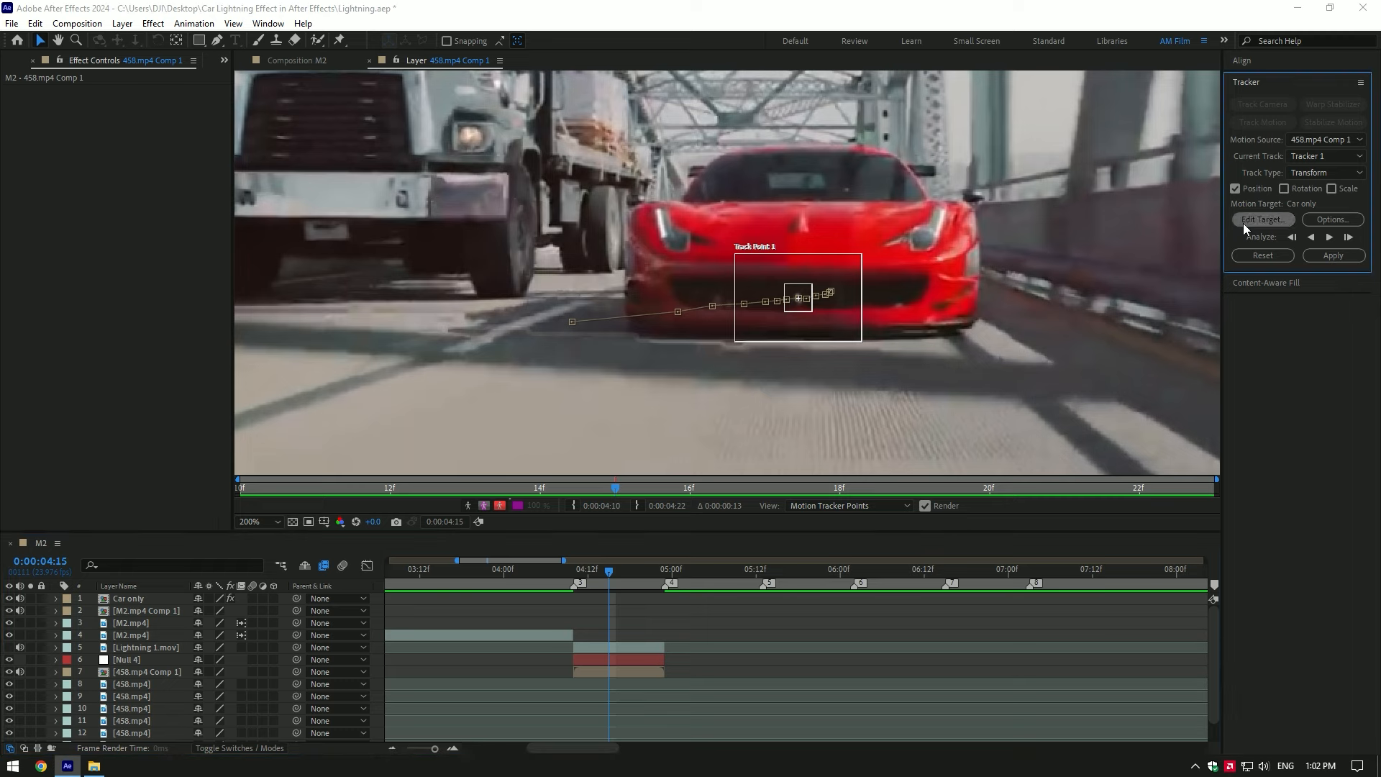
{"action": "left_click", "coordinate": [753, 364]}
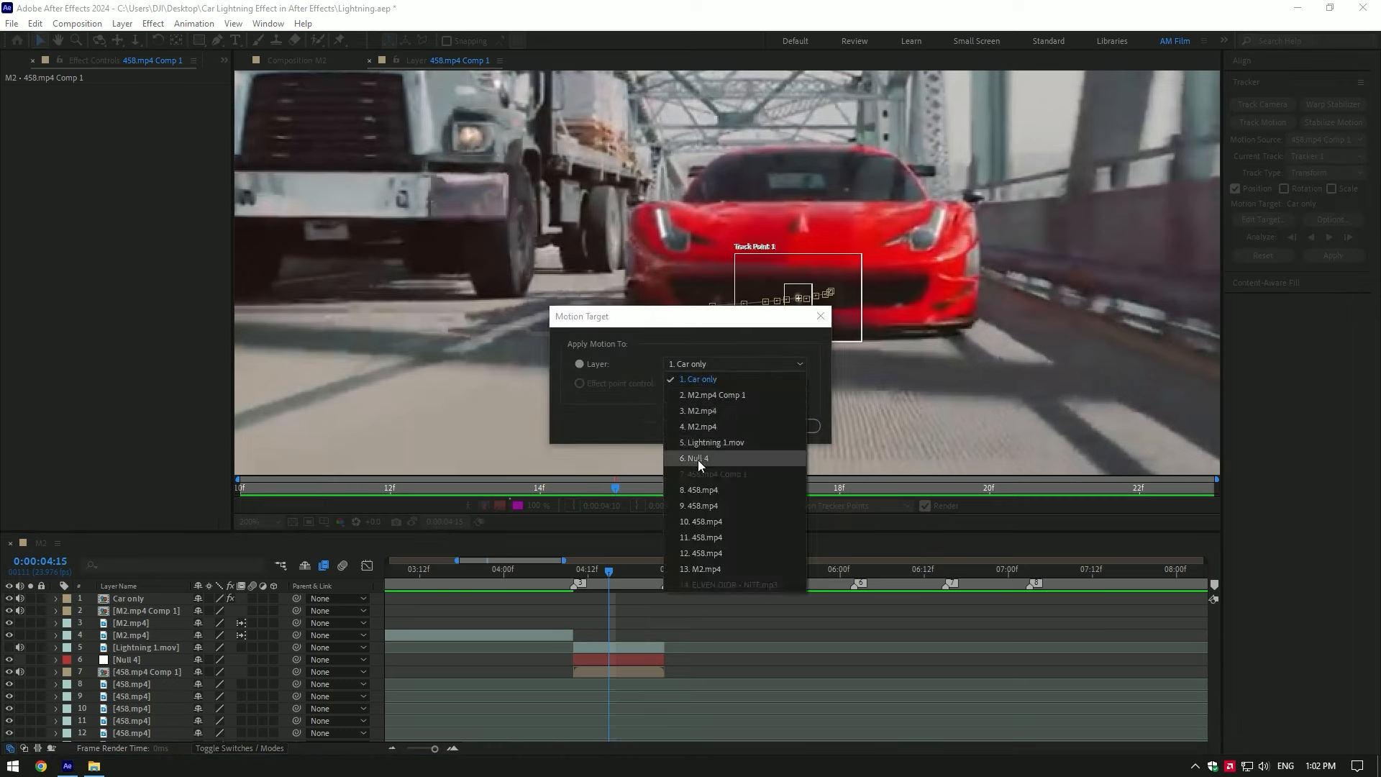
{"action": "left_click", "coordinate": [737, 460]}
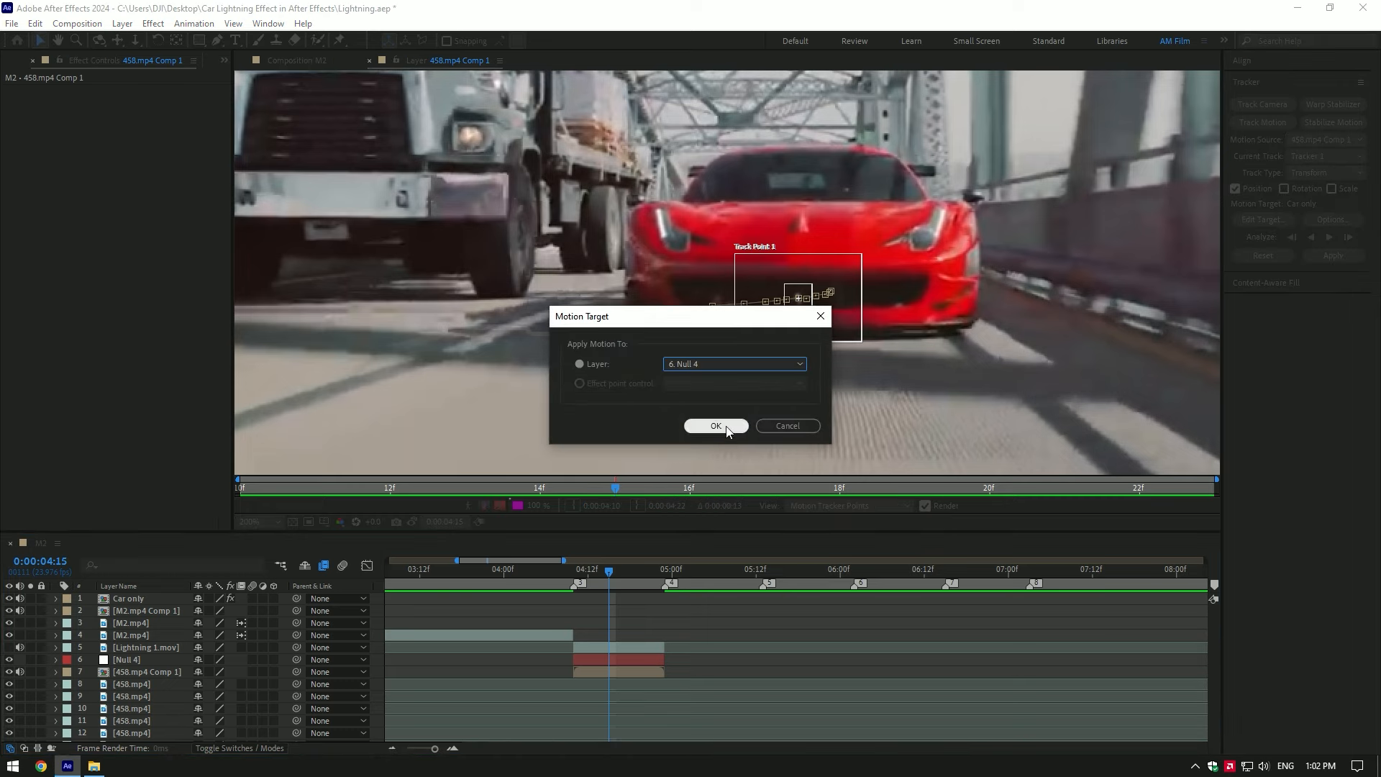
{"action": "left_click", "coordinate": [726, 425]}
{"action": "left_click", "coordinate": [1320, 258]}
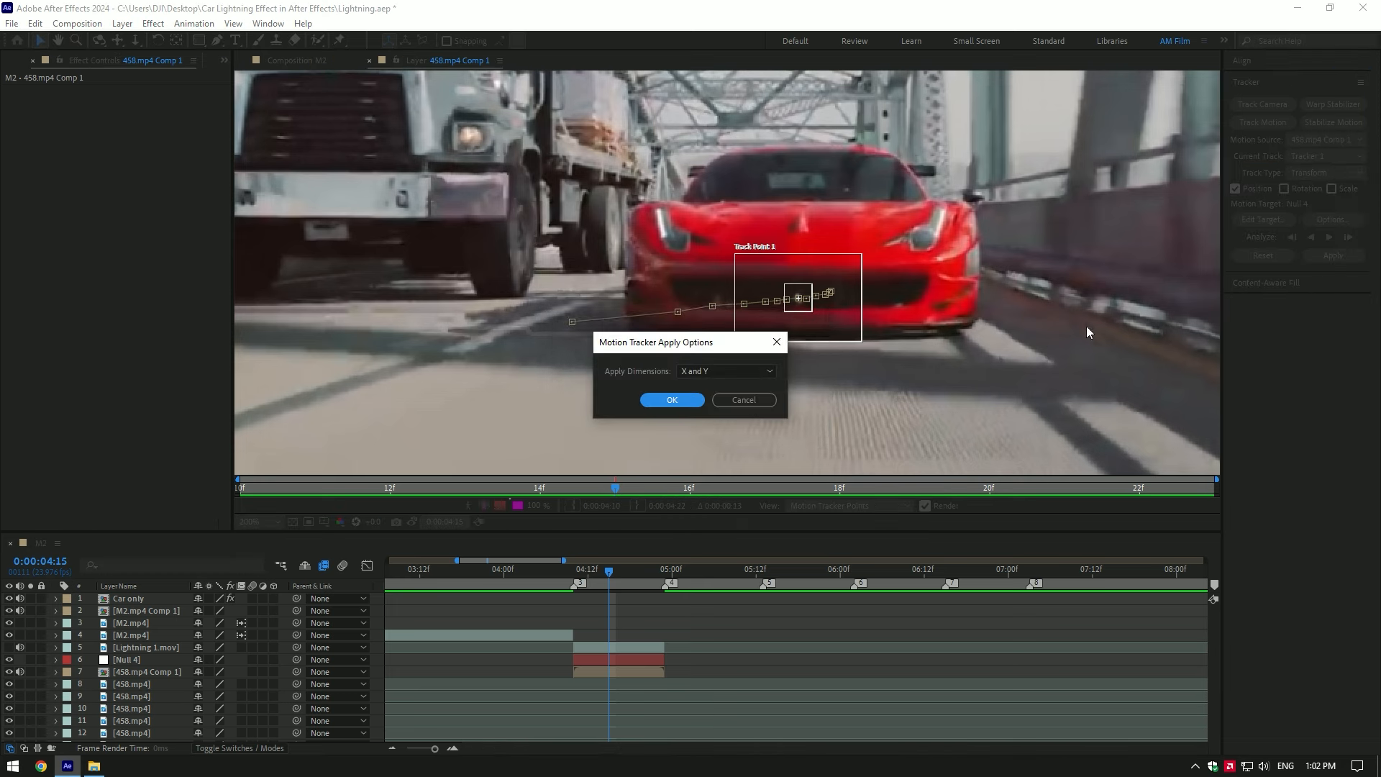
{"action": "left_click", "coordinate": [761, 372]}
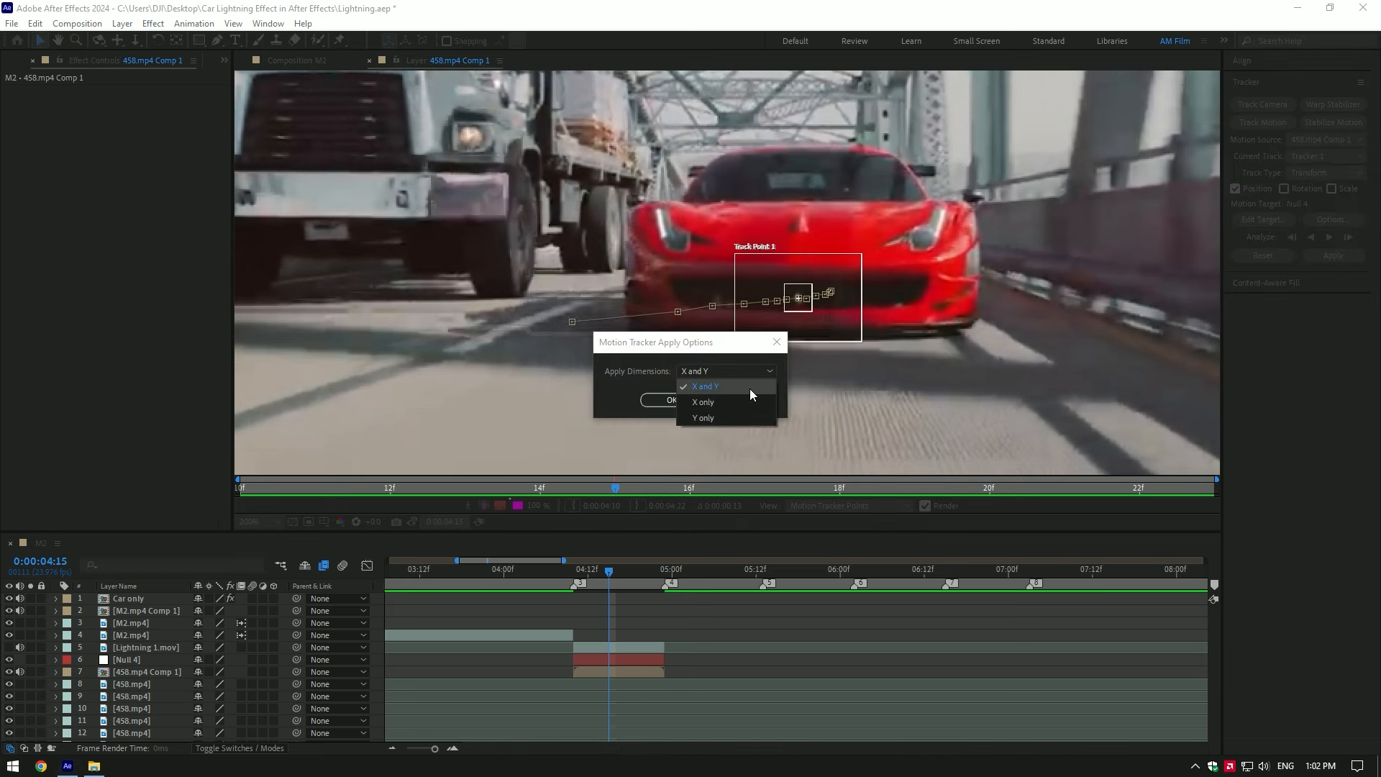
{"action": "left_click", "coordinate": [749, 388]}
{"action": "left_click", "coordinate": [672, 400]}
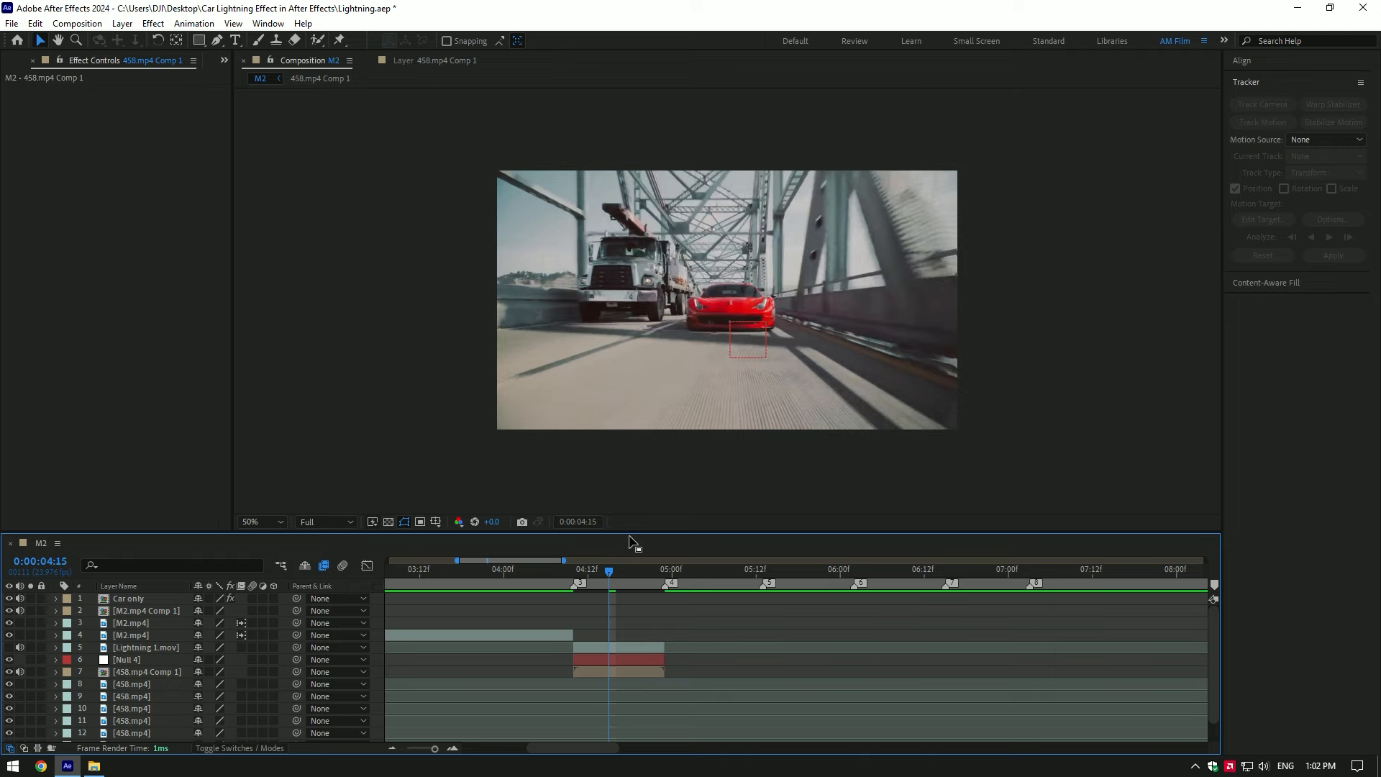
Turn on visibility of Lightning 1.mov, parent it to Null 4 and make it a 3D layer
{"action": "left_click", "coordinate": [581, 566]}
{"action": "left_click", "coordinate": [280, 650]}
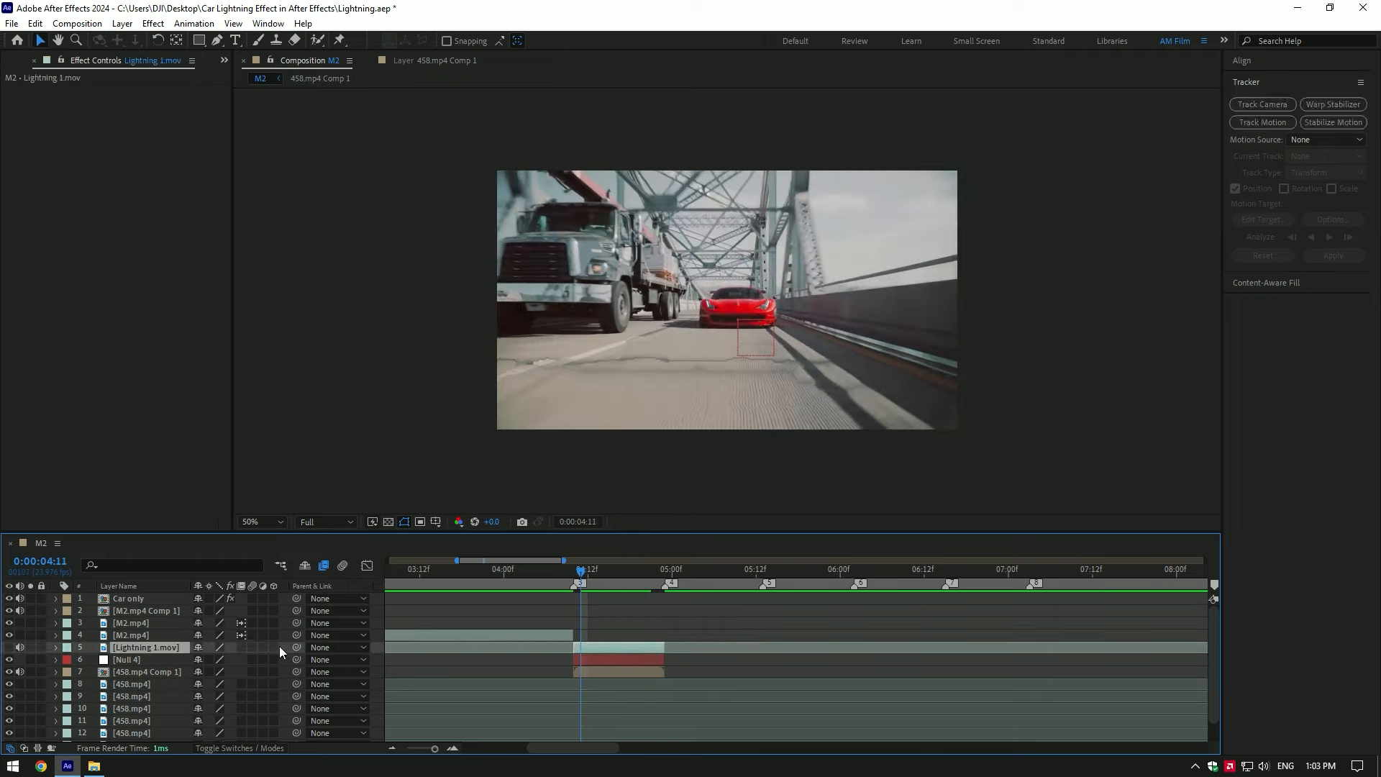
{"action": "left_click", "coordinate": [9, 647]}
{"action": "left_click_drag", "start_coordinate": [296, 647], "coordinate": [133, 661]}
{"action": "left_click", "coordinate": [273, 648]}
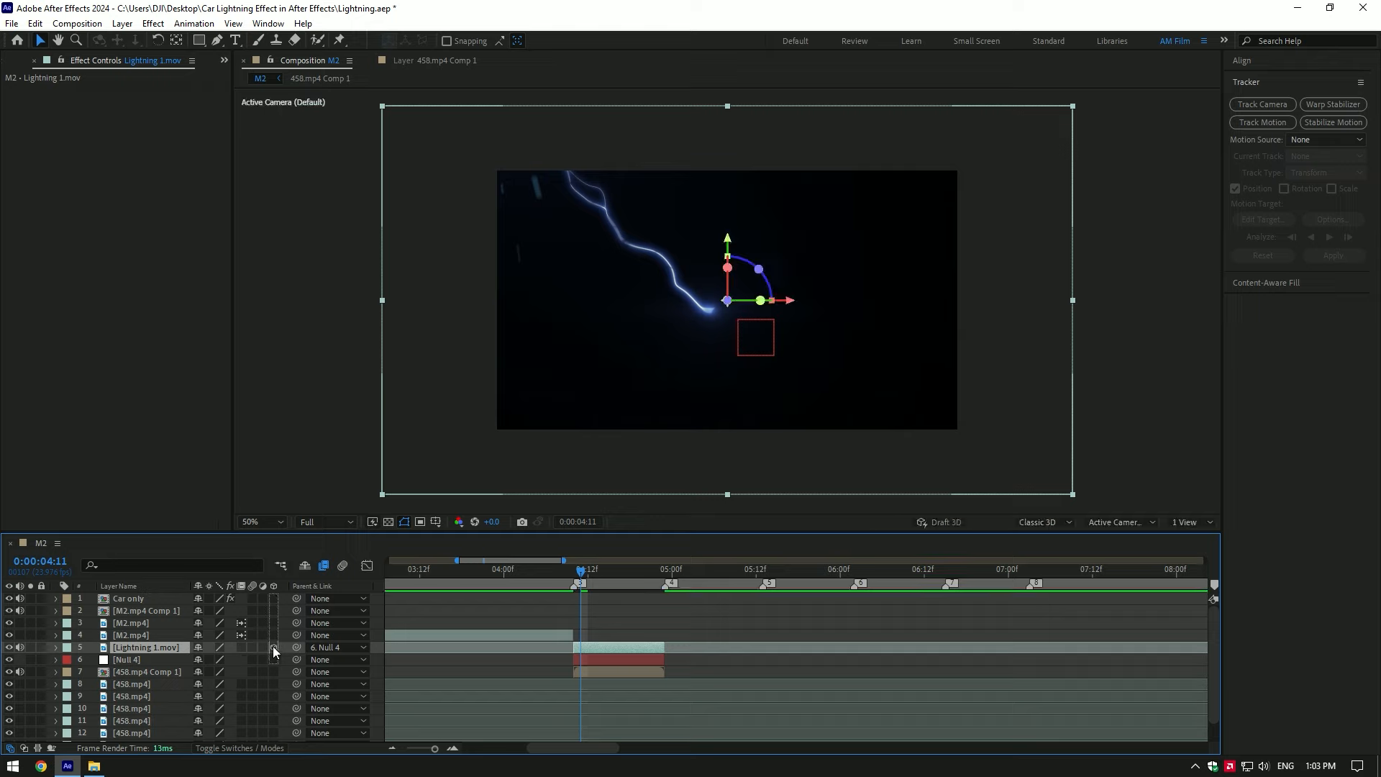
Set the blending mode of Lightning 1.mov to Screen, returning to the layer switches
{"action": "left_click", "coordinate": [226, 748]}
{"action": "left_click", "coordinate": [214, 649]}
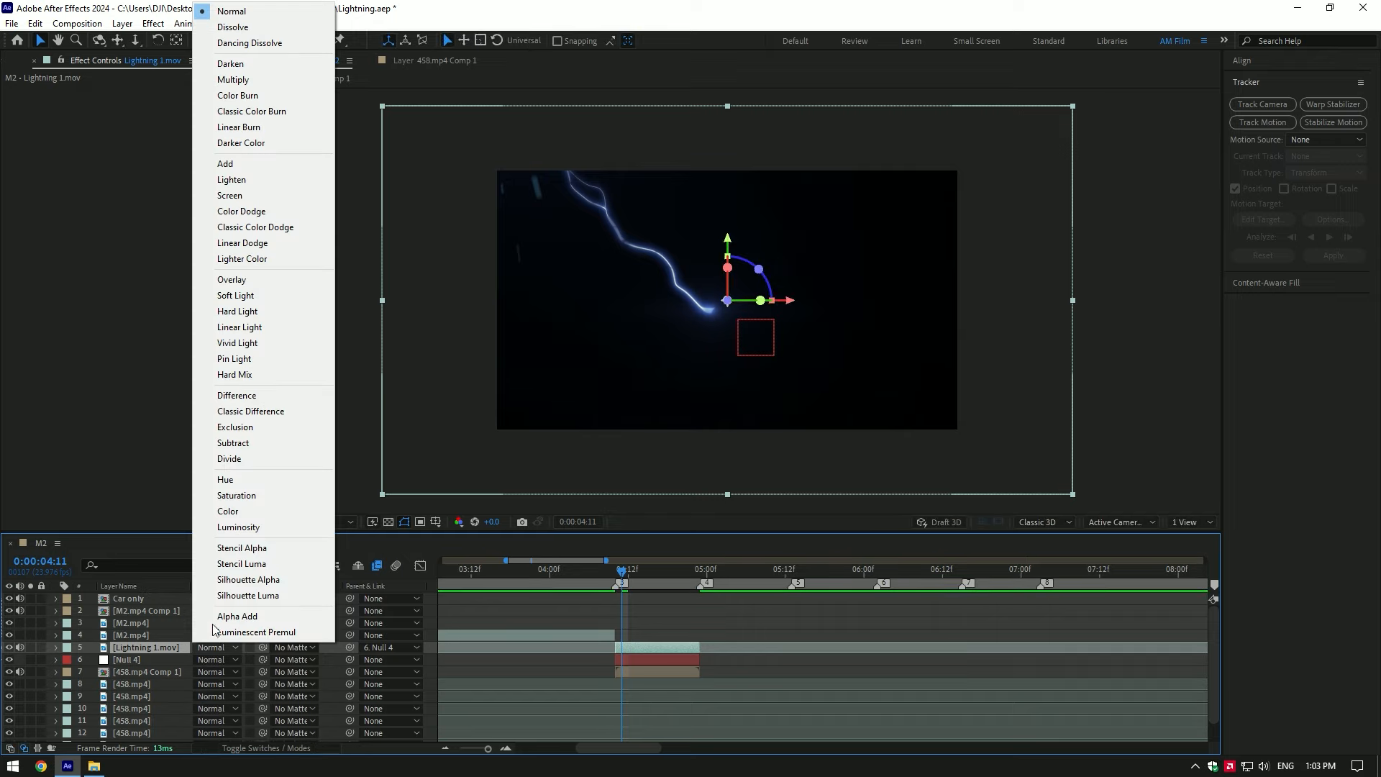
{"action": "left_click", "coordinate": [237, 196]}
{"action": "left_click", "coordinate": [284, 746]}
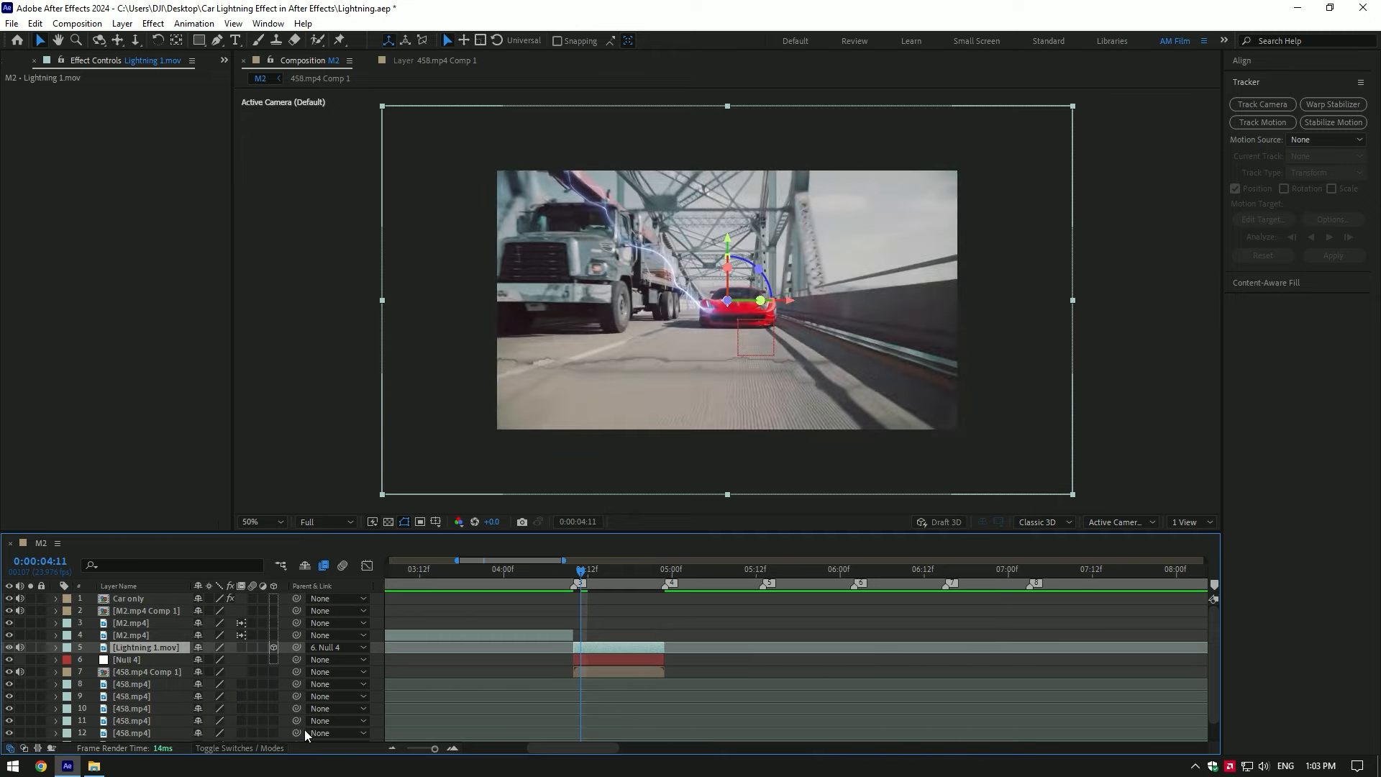
Preview the shot and move the Lightning 1.mov layer slightly upward over the car
{"action": "key", "text": "space"}
{"action": "key", "text": "space"}
{"action": "left_click_drag", "start_coordinate": [731, 235], "coordinate": [731, 220]}
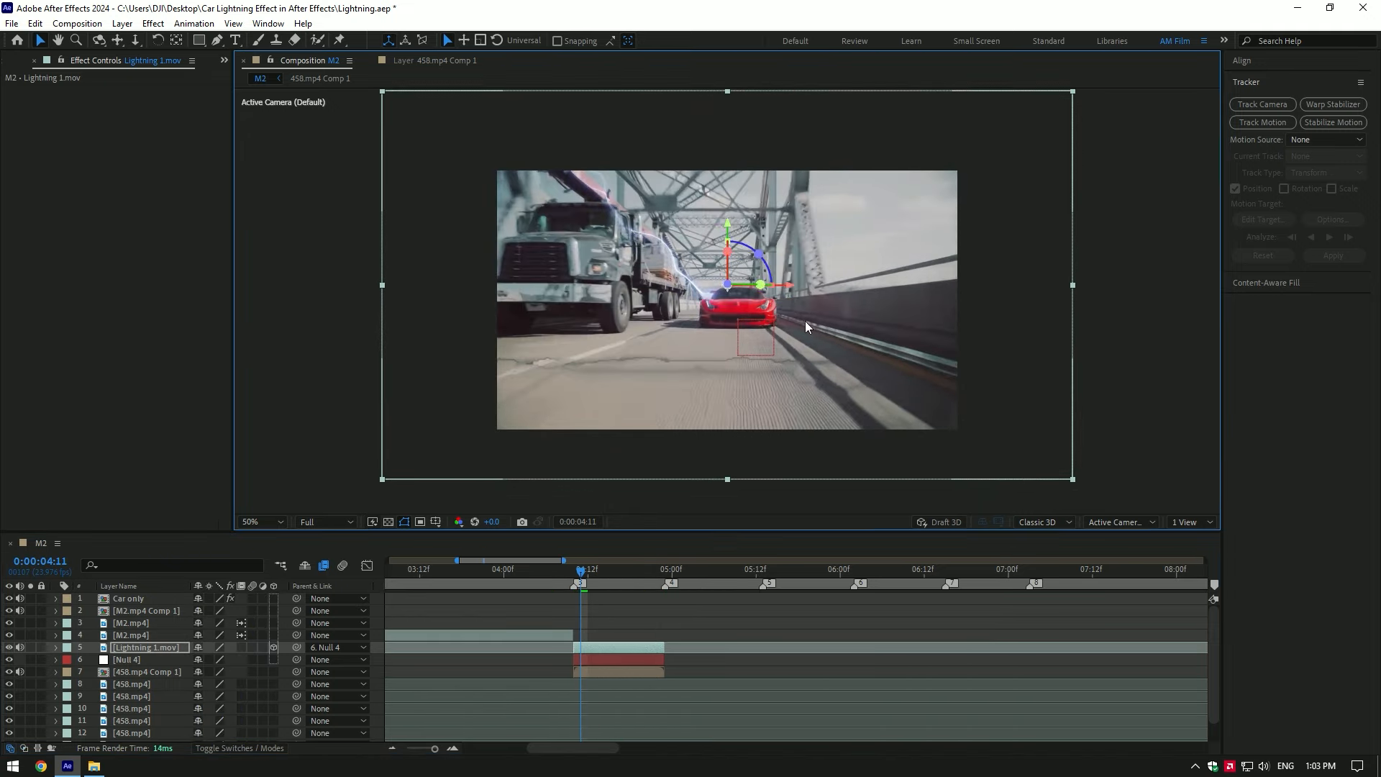
{"action": "left_click_drag", "start_coordinate": [788, 287], "coordinate": [787, 287]}
Apply the Deep Glow effect to Lightning 1.mov
{"action": "key", "text": "ctrl+space"}
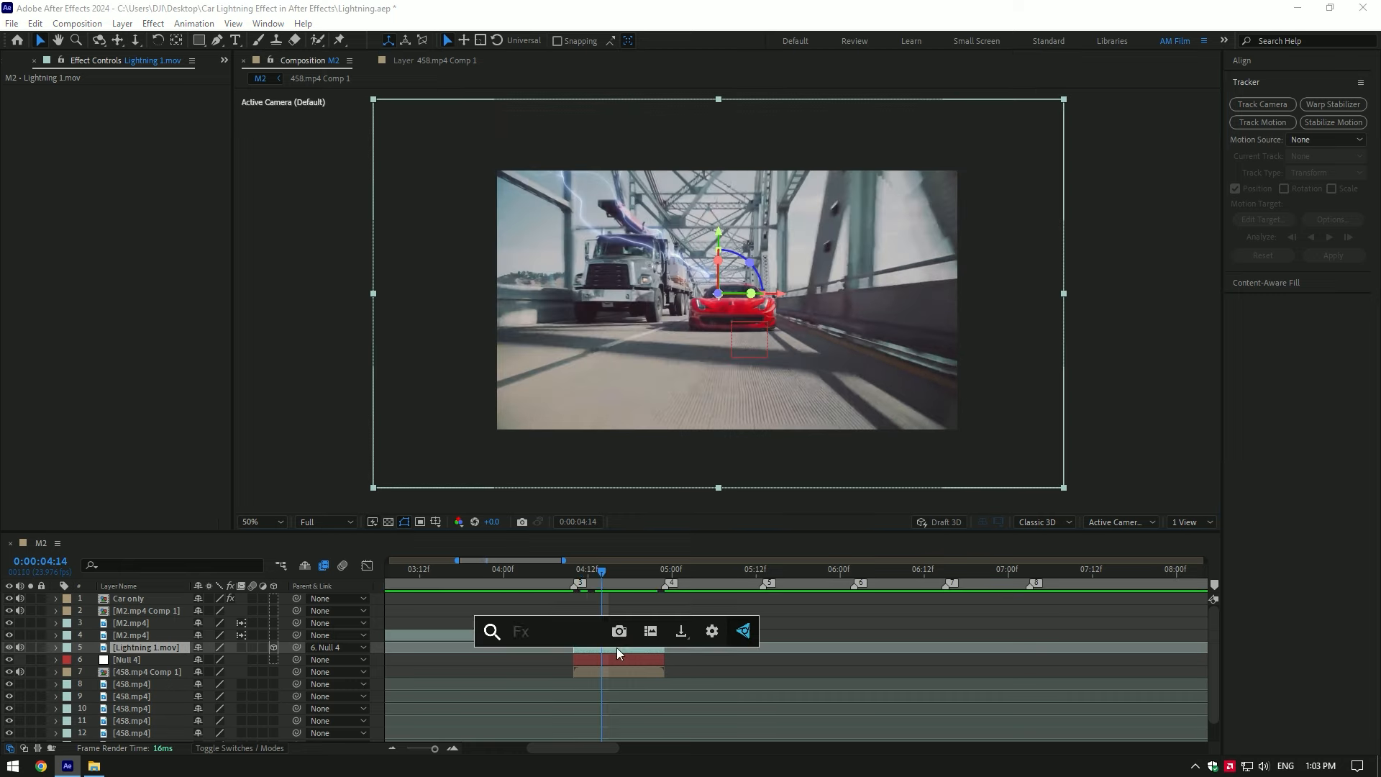
{"action": "type", "text": "glow"}
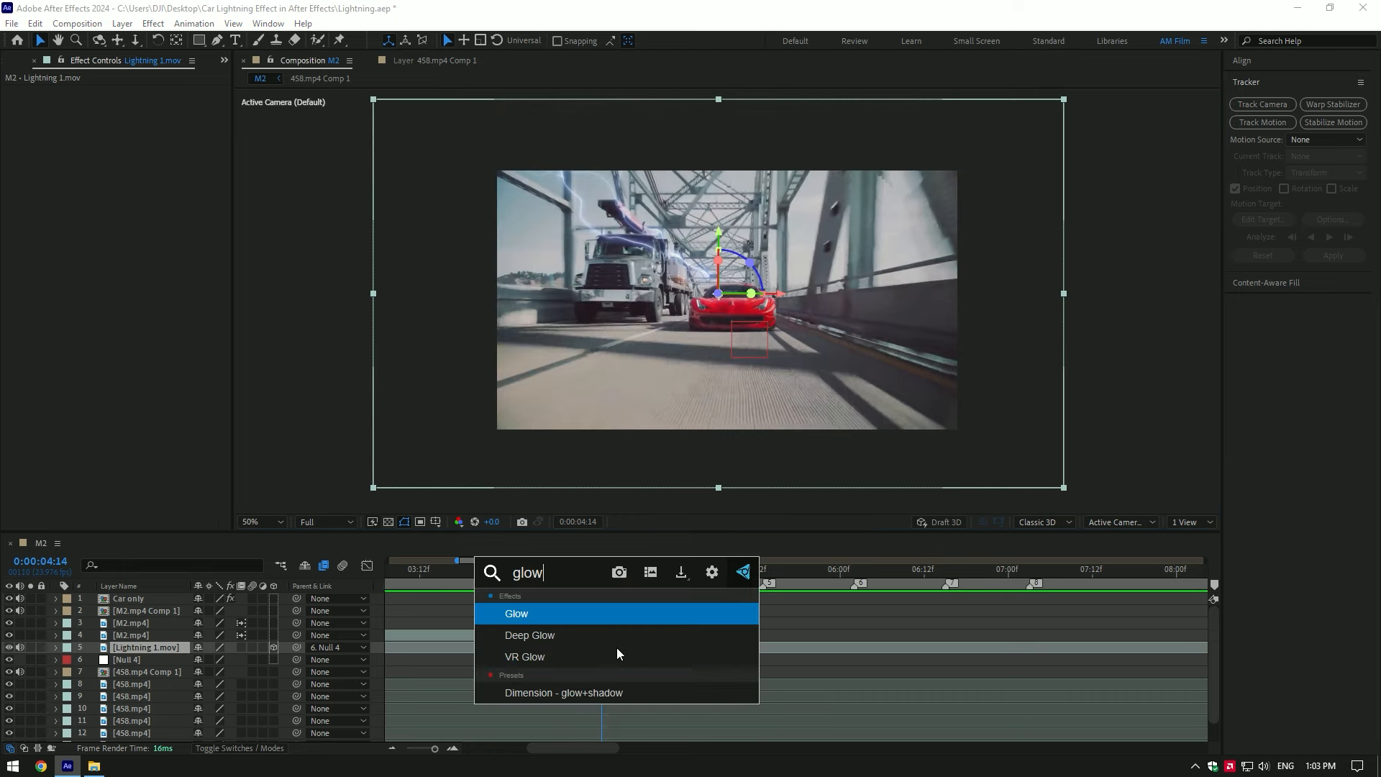
{"action": "left_click", "coordinate": [559, 636]}
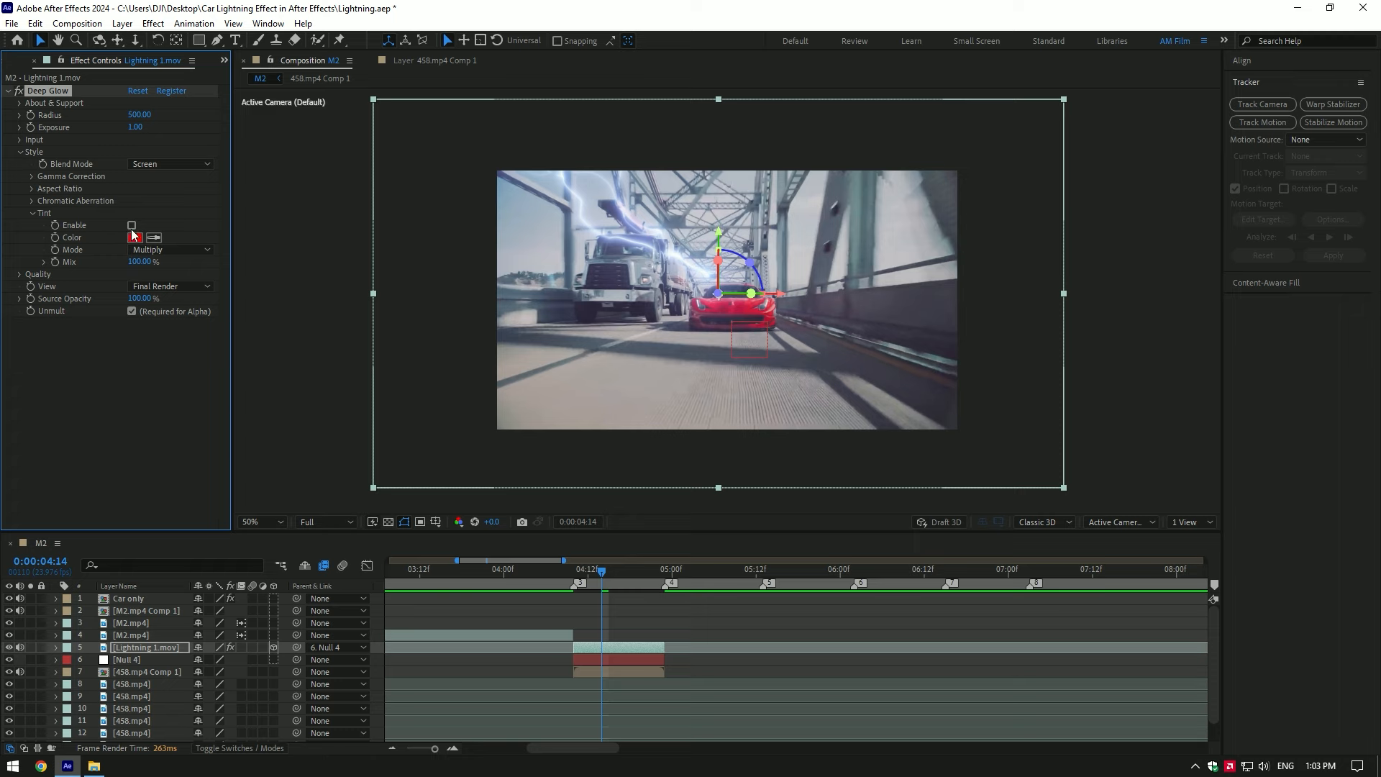
Enable the Deep Glow tint on Lightning 1.mov, set its color to blue 0060FF and change the tint mode
{"action": "left_click", "coordinate": [132, 225]}
{"action": "left_click", "coordinate": [134, 238]}
{"action": "left_click", "coordinate": [1056, 262]}
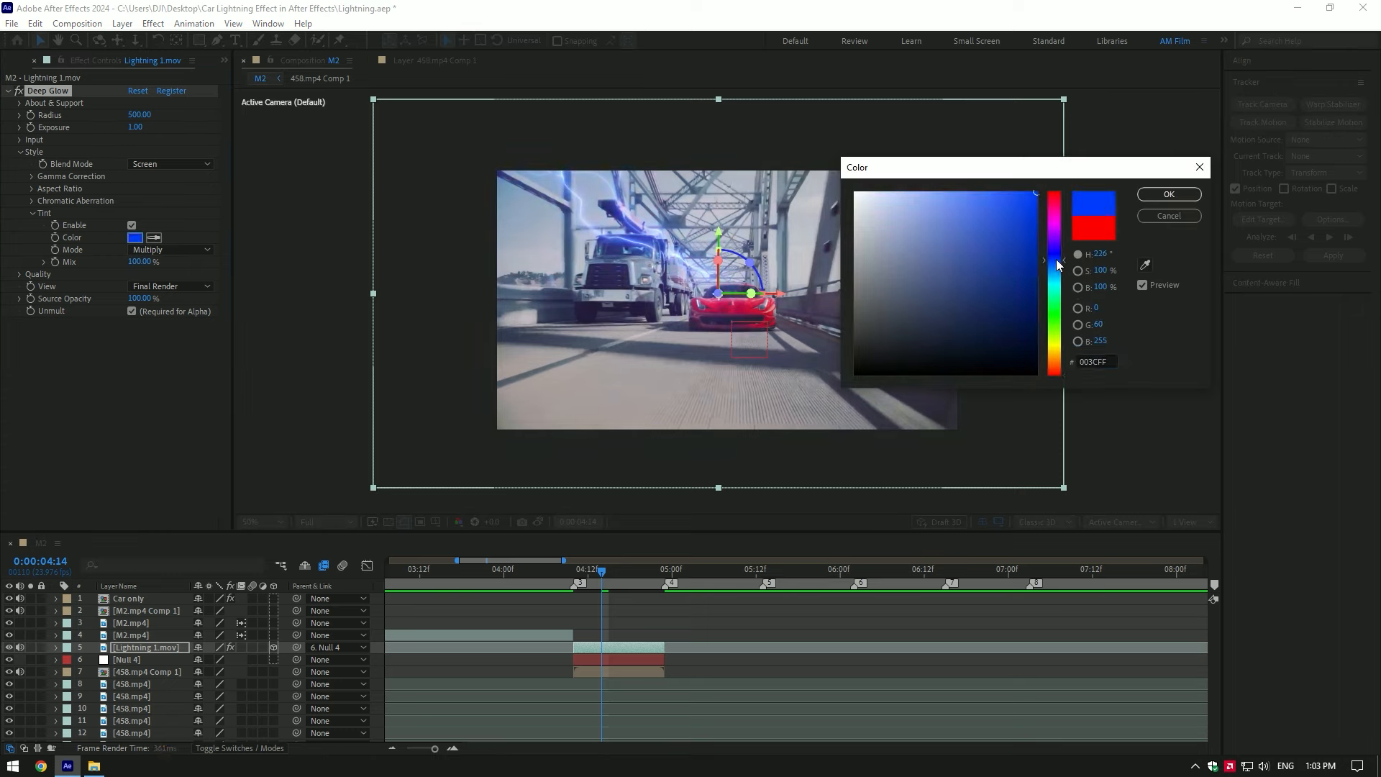
{"action": "left_click", "coordinate": [1168, 194]}
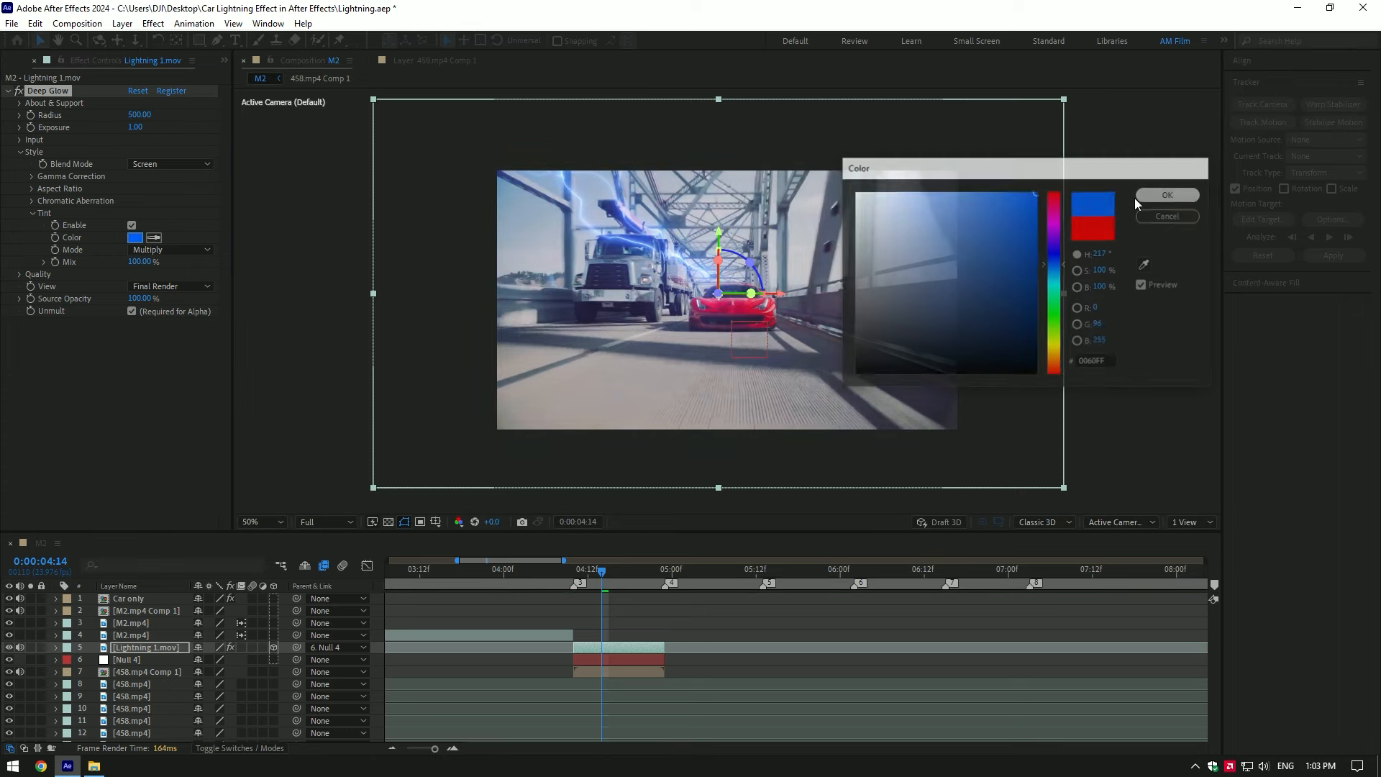
{"action": "left_click", "coordinate": [174, 249]}
{"action": "left_click", "coordinate": [171, 296]}
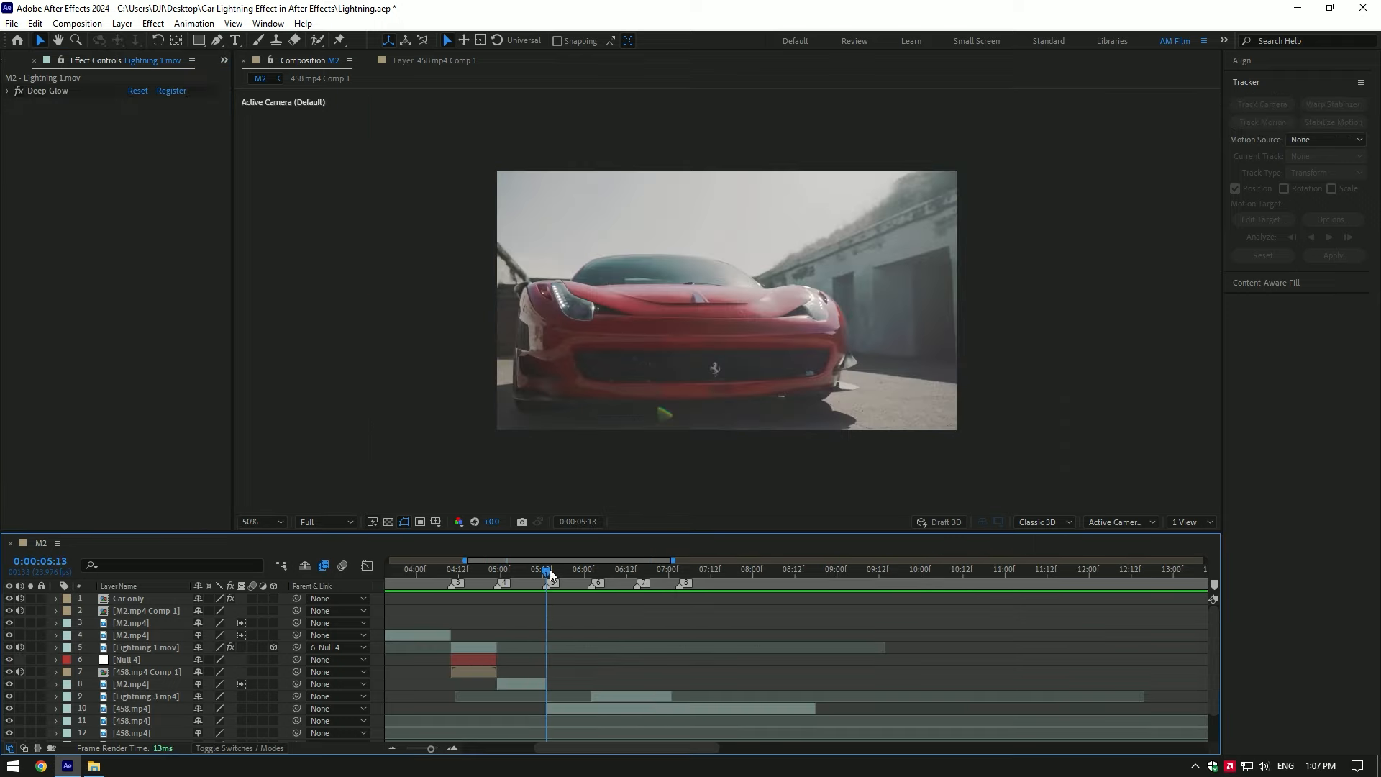
Set the blending mode of Lightning 3.mp4 to Screen with the playhead at 0:00:06:16
{"action": "left_click_drag", "start_coordinate": [549, 582], "coordinate": [644, 583]}
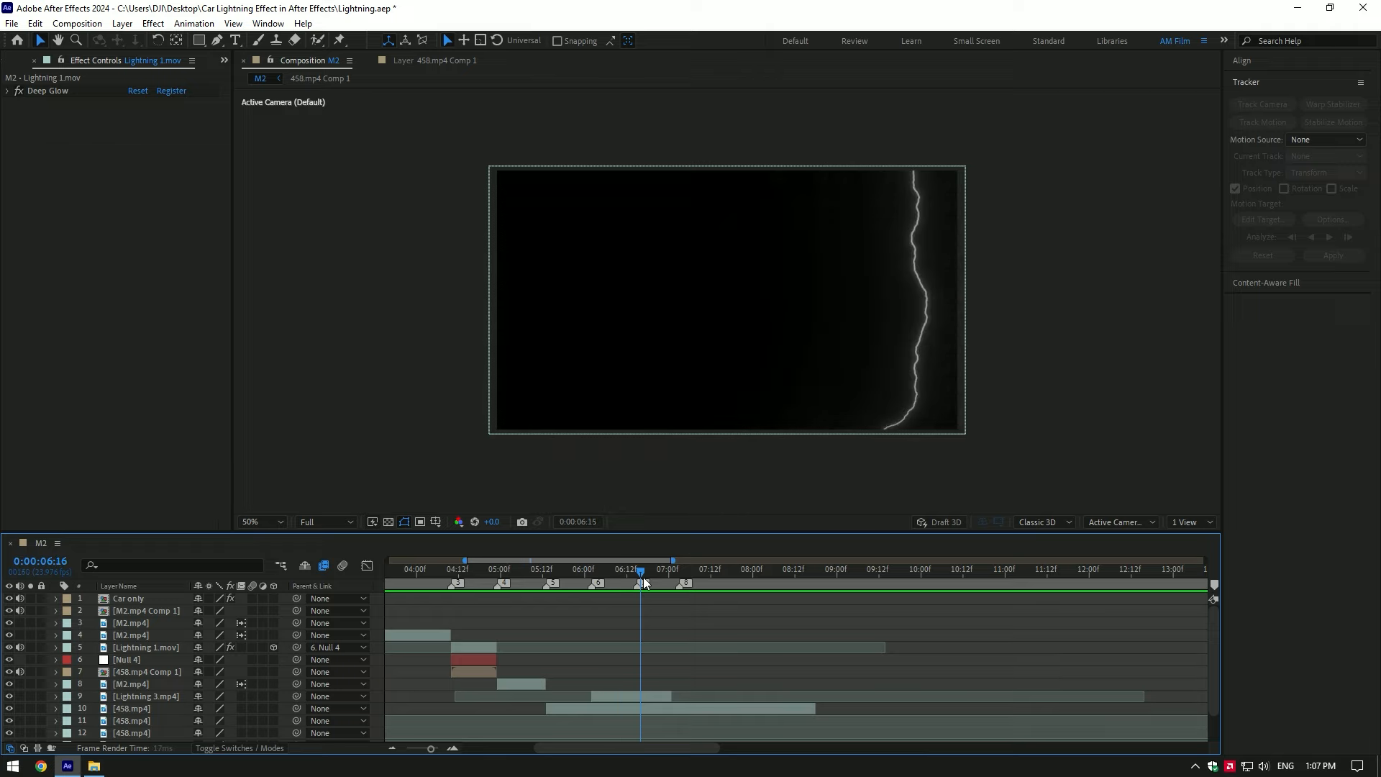
{"action": "left_click", "coordinate": [643, 696]}
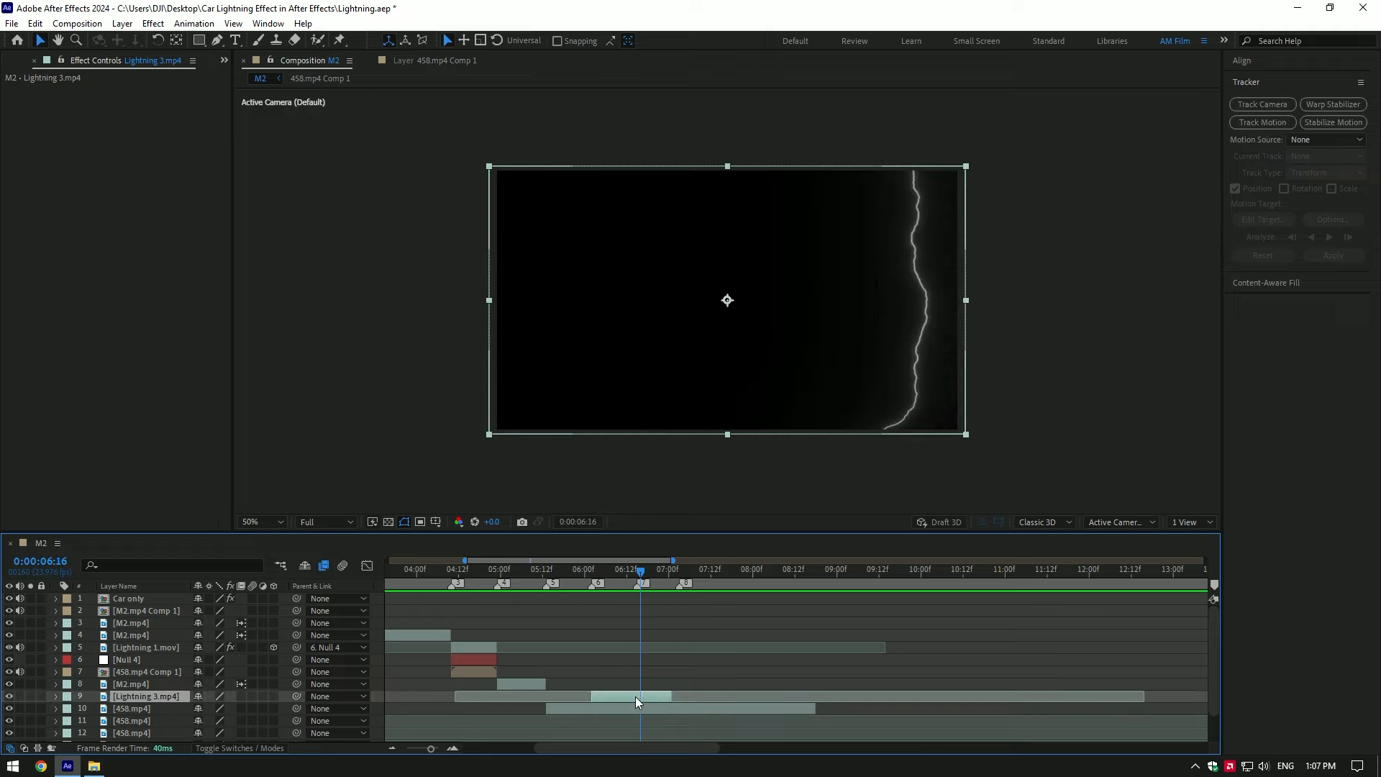
{"action": "left_click", "coordinate": [262, 749]}
{"action": "left_click", "coordinate": [223, 697]}
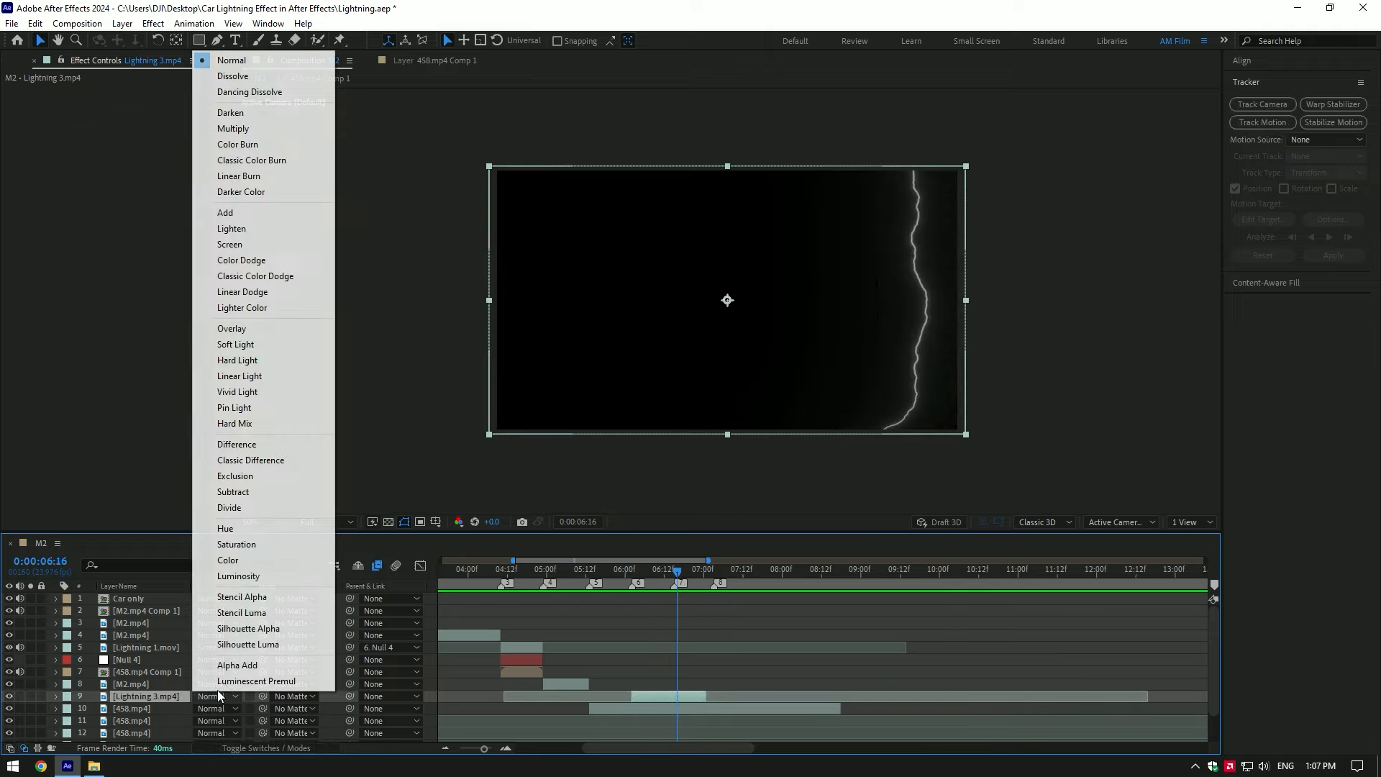
{"action": "left_click", "coordinate": [246, 244]}
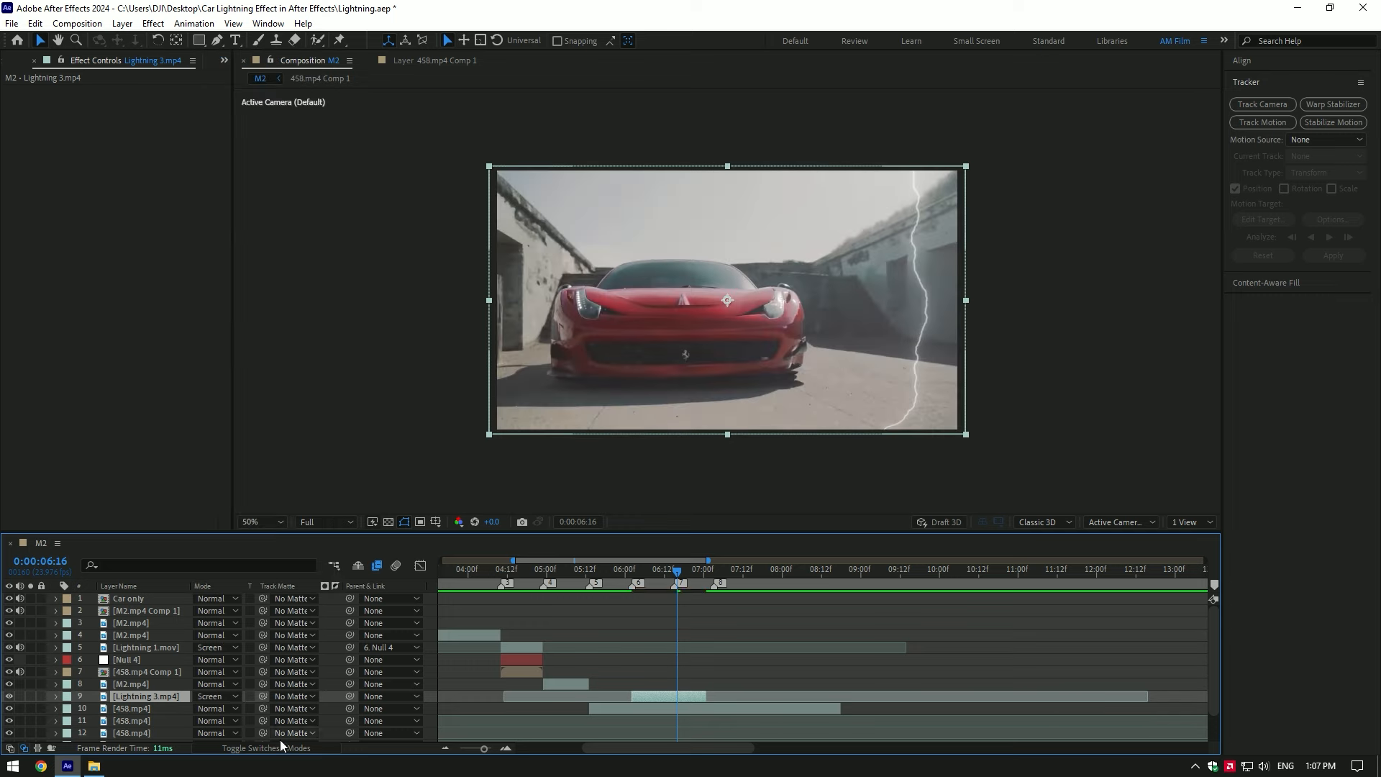
{"action": "left_click", "coordinate": [279, 746]}
Apply the Deep Glow effect to Lightning 3.mp4
{"action": "key", "text": "ctrl+space"}
{"action": "type", "text": "dee"}
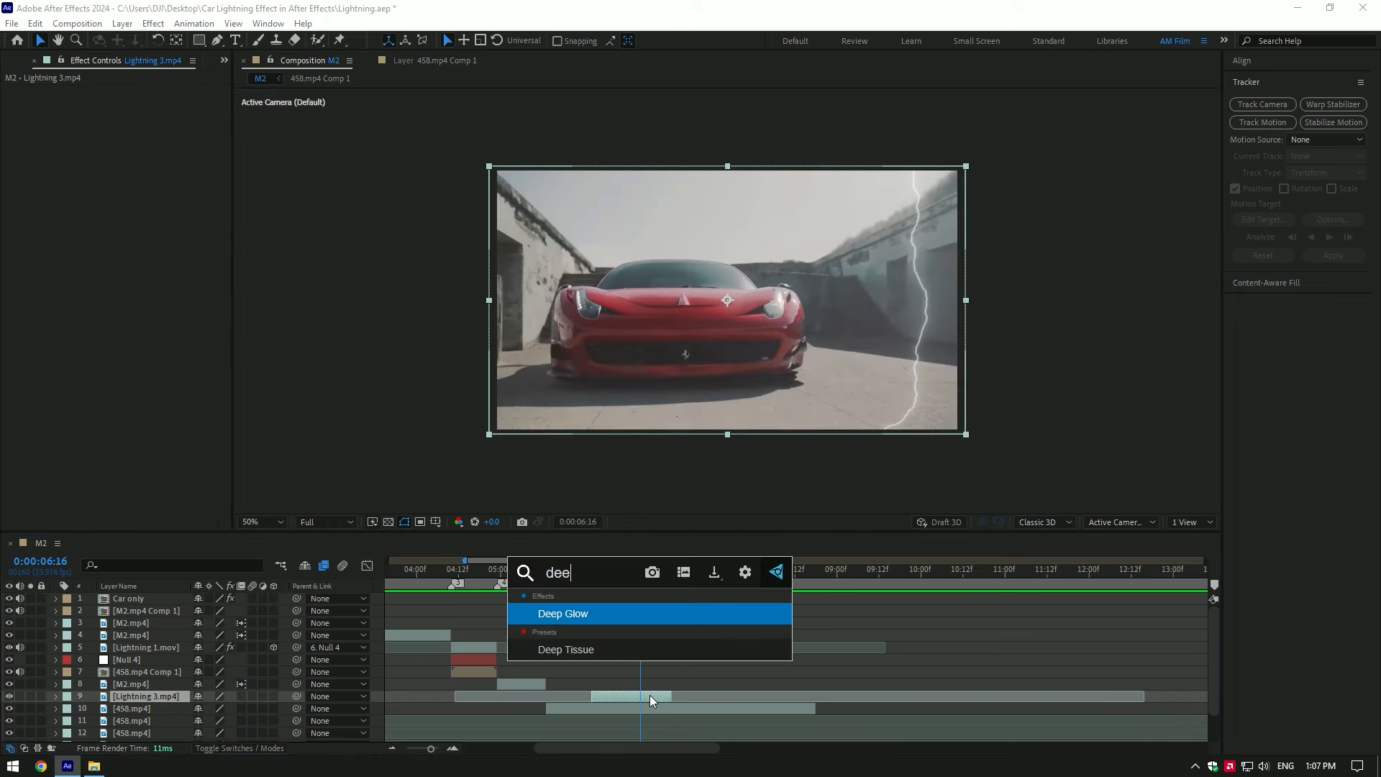
{"action": "key", "text": "Return"}
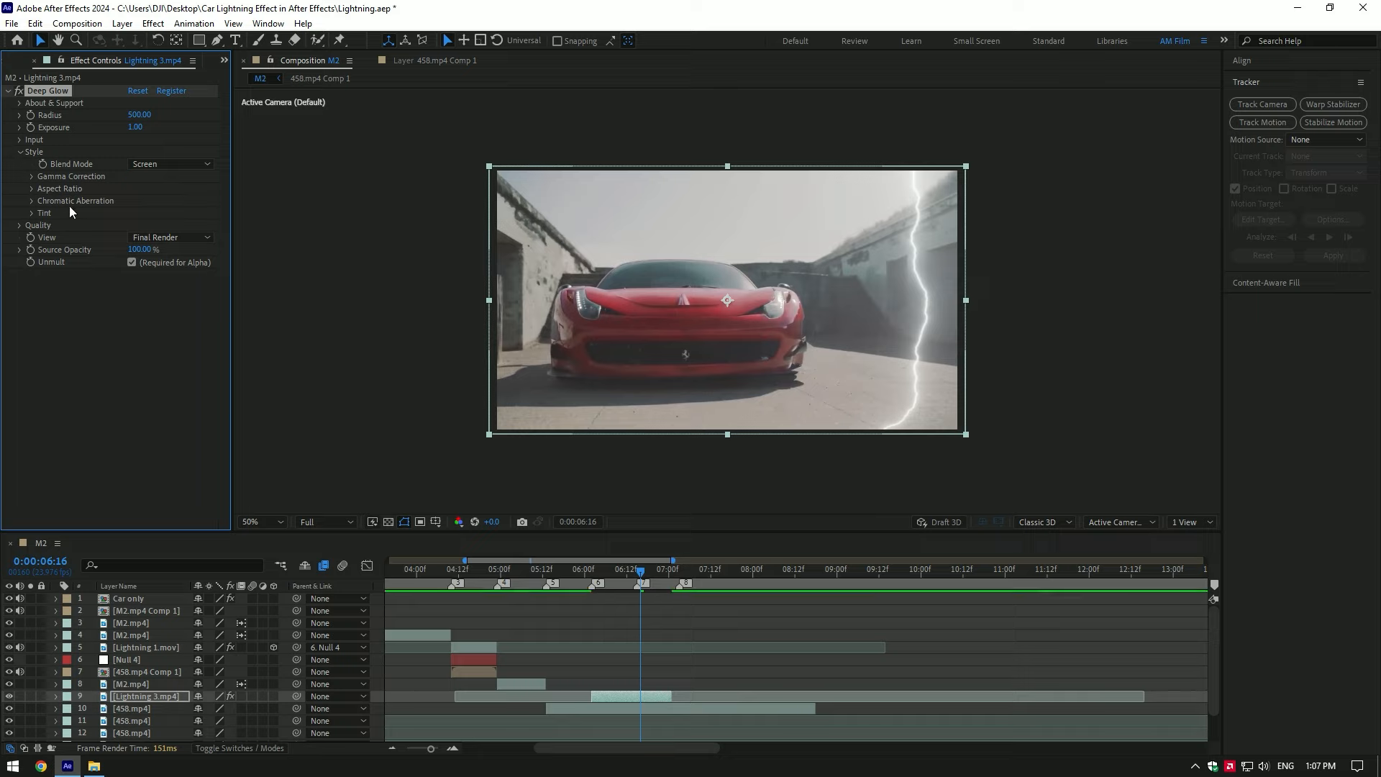
Enable the Deep Glow tint on Lightning 3.mp4 and set its color to blue
{"action": "left_click", "coordinate": [32, 214]}
{"action": "left_click", "coordinate": [132, 225]}
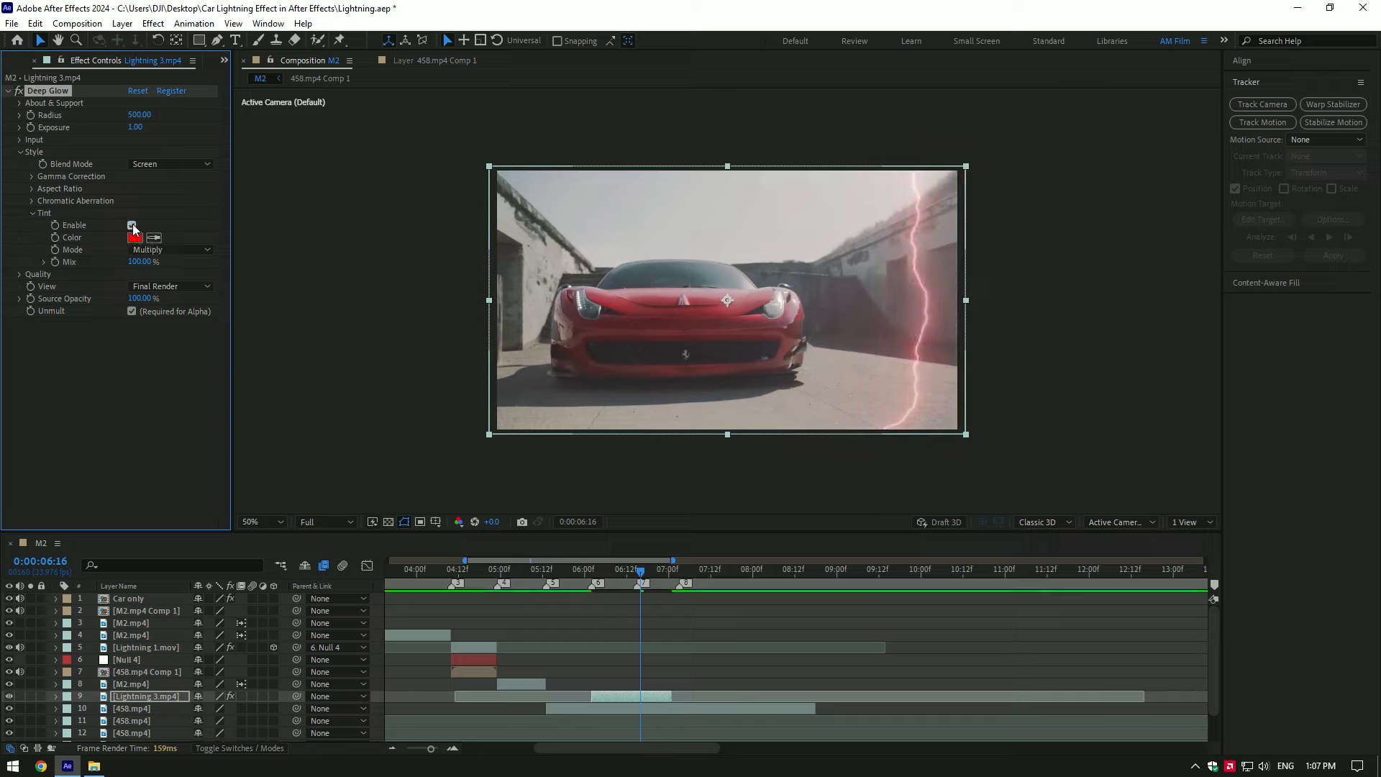
{"action": "left_click", "coordinate": [135, 237]}
{"action": "left_click_drag", "start_coordinate": [1055, 250], "coordinate": [1056, 272]}
{"action": "left_click_drag", "start_coordinate": [1182, 230], "coordinate": [1182, 229]}
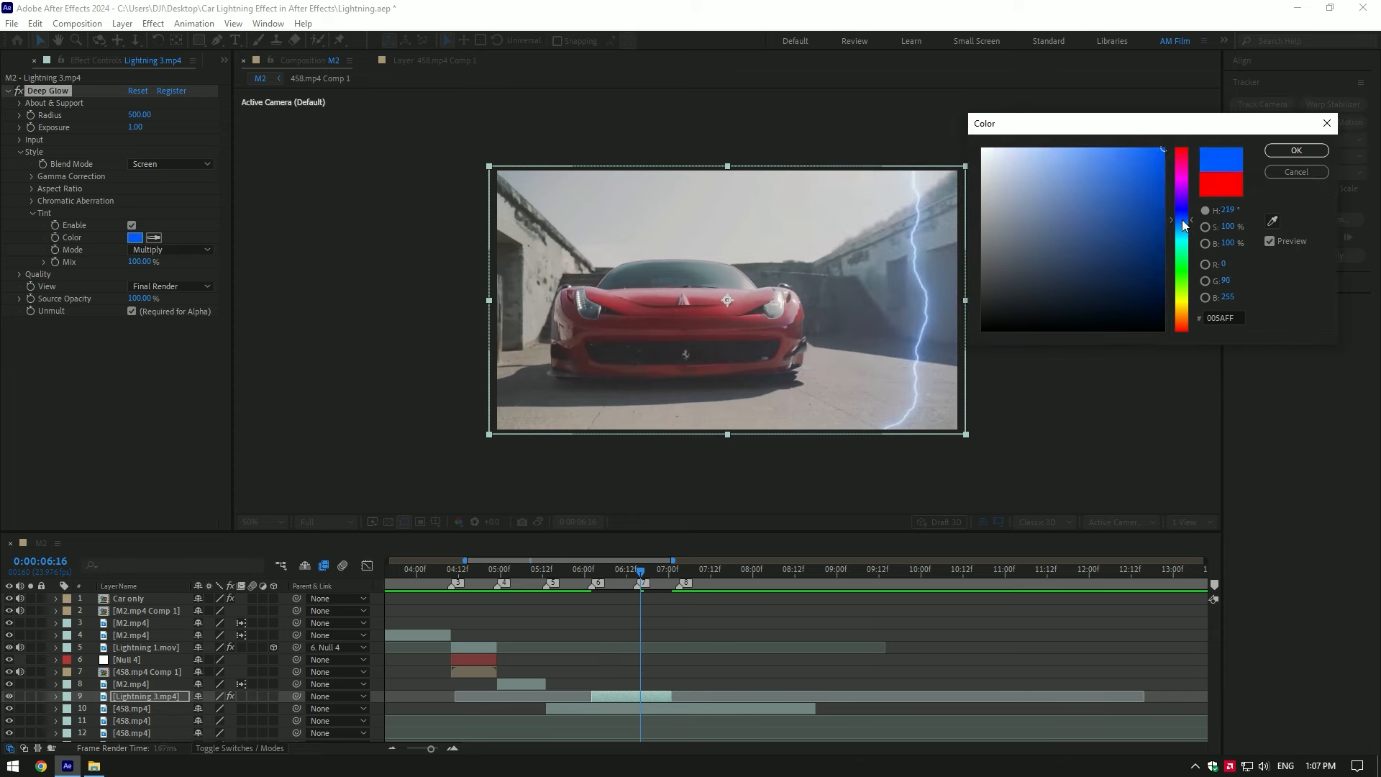
{"action": "left_click", "coordinate": [1296, 151]}
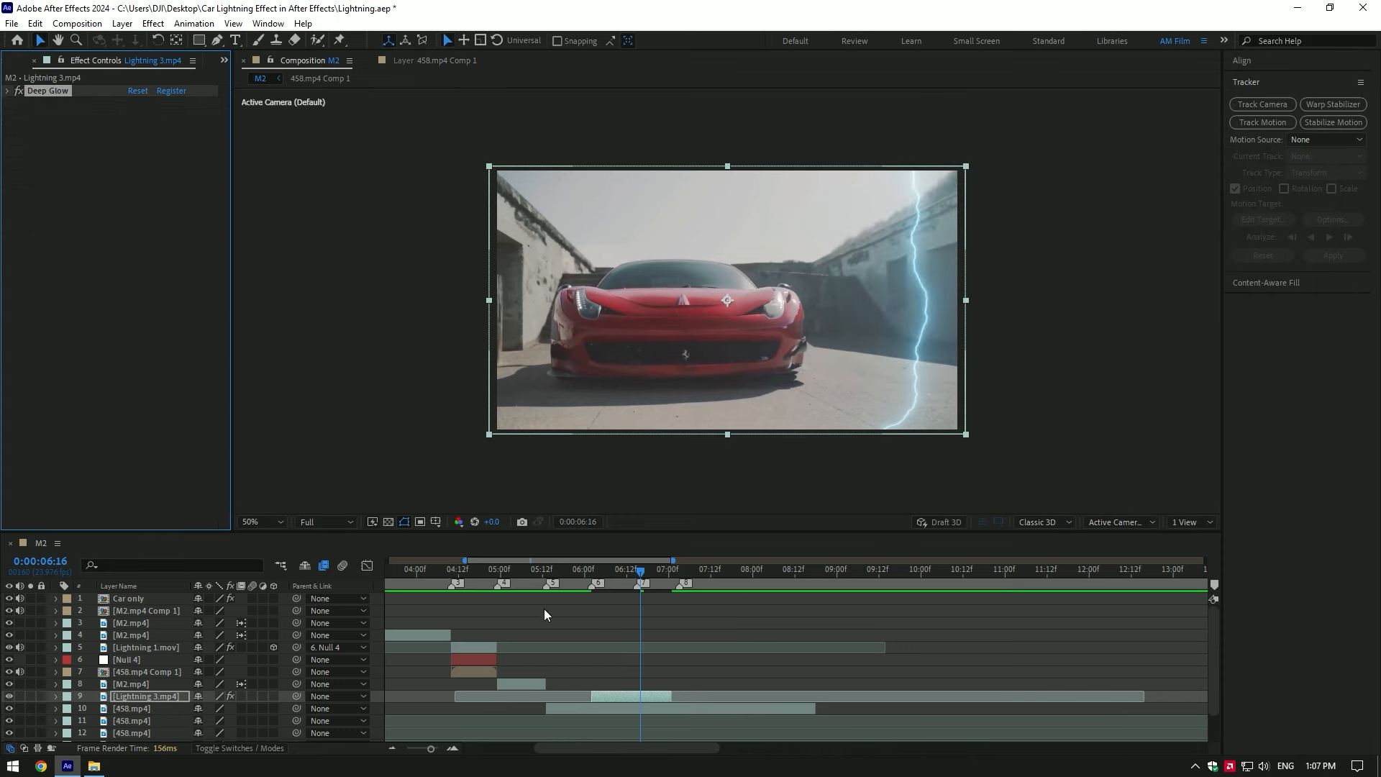
Hide Lightning 3.mp4 and pre-compose the 458.mp4 clip starting at 0:00:05:13, moving all attributes into the new composition 458.mp4 Comp 2
{"action": "left_click_drag", "start_coordinate": [642, 599], "coordinate": [547, 647]}
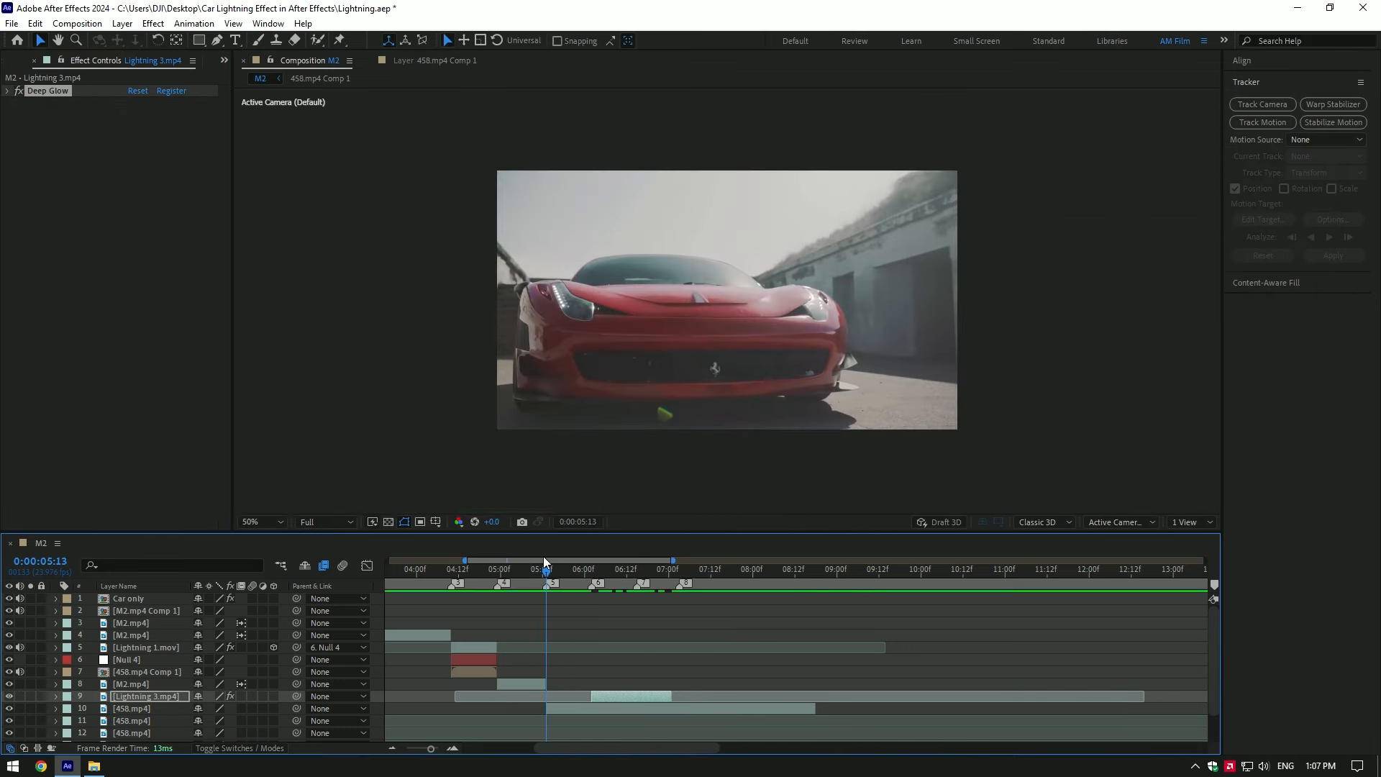
{"action": "left_click", "coordinate": [620, 697]}
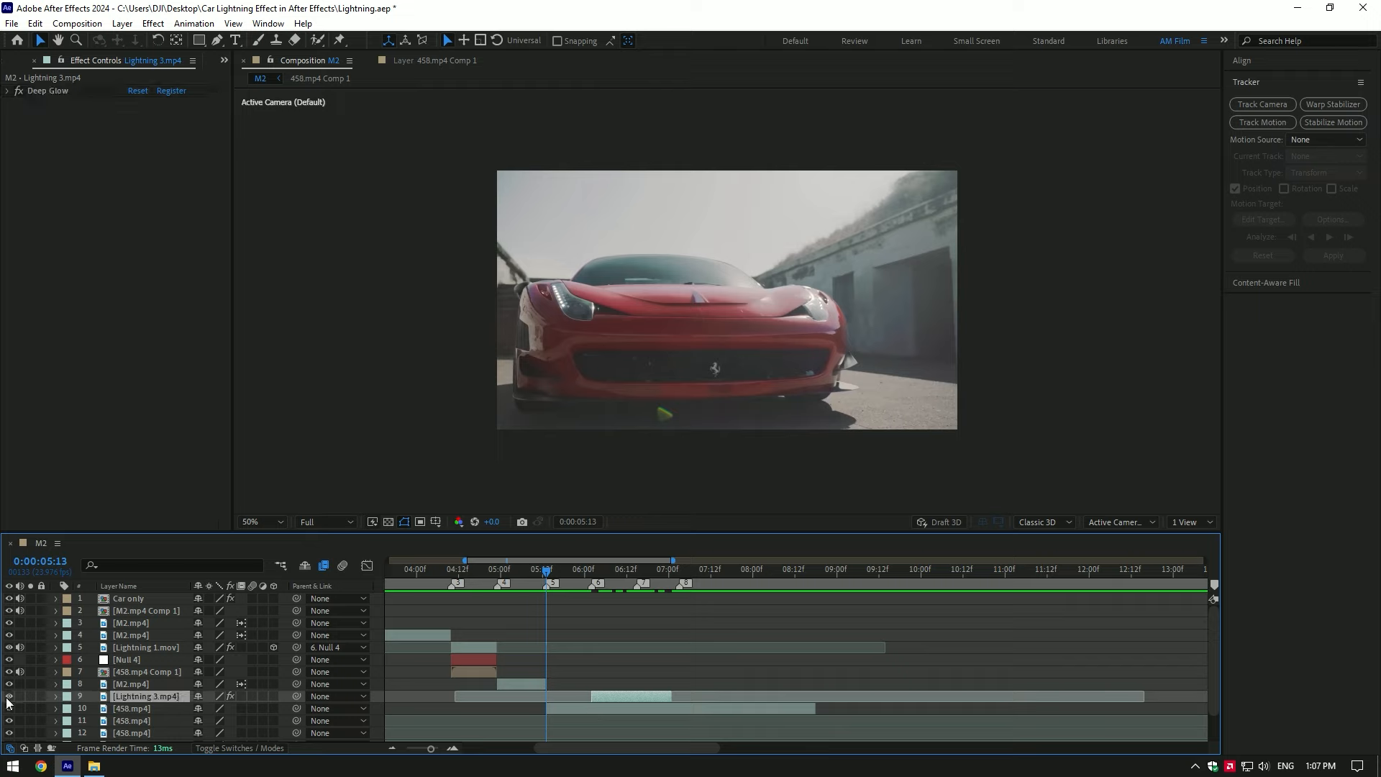
{"action": "right_click", "coordinate": [580, 711]}
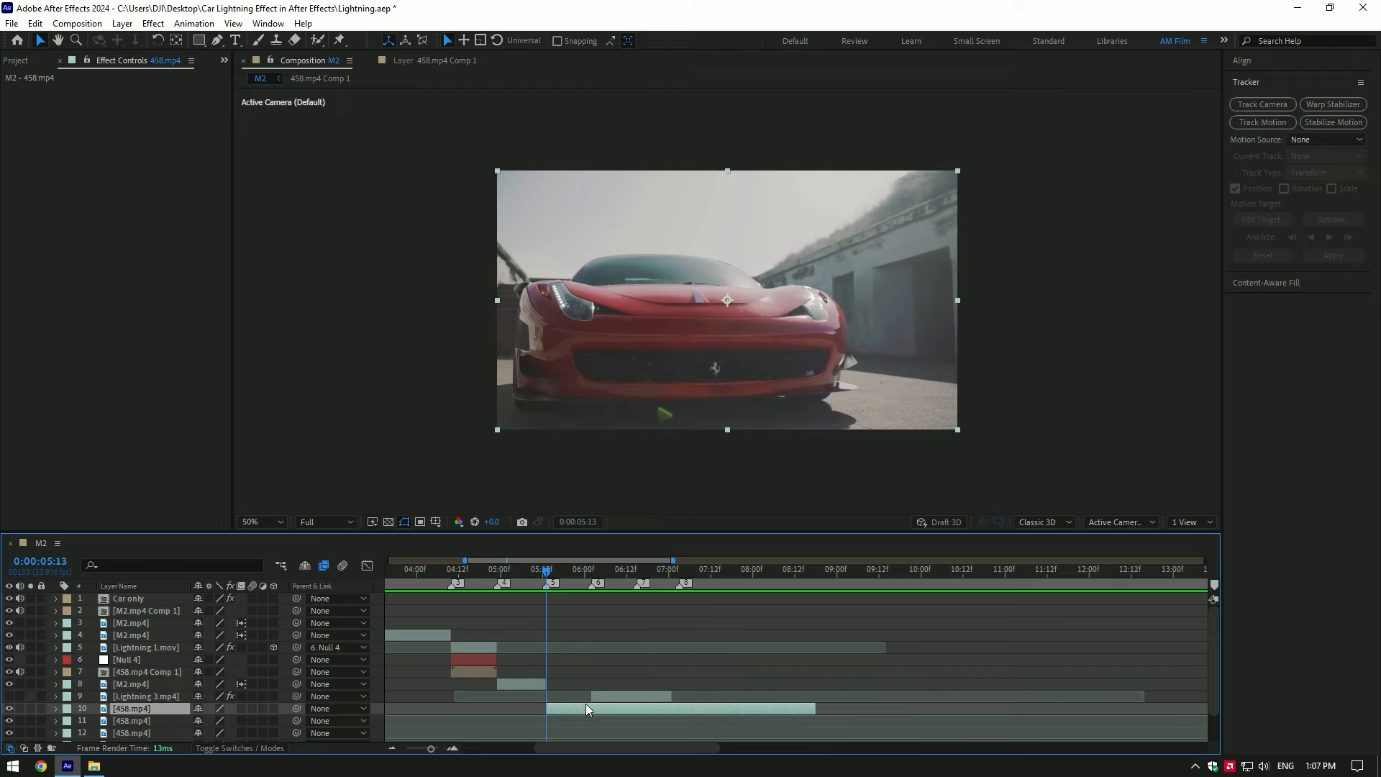
{"action": "left_click", "coordinate": [635, 617]}
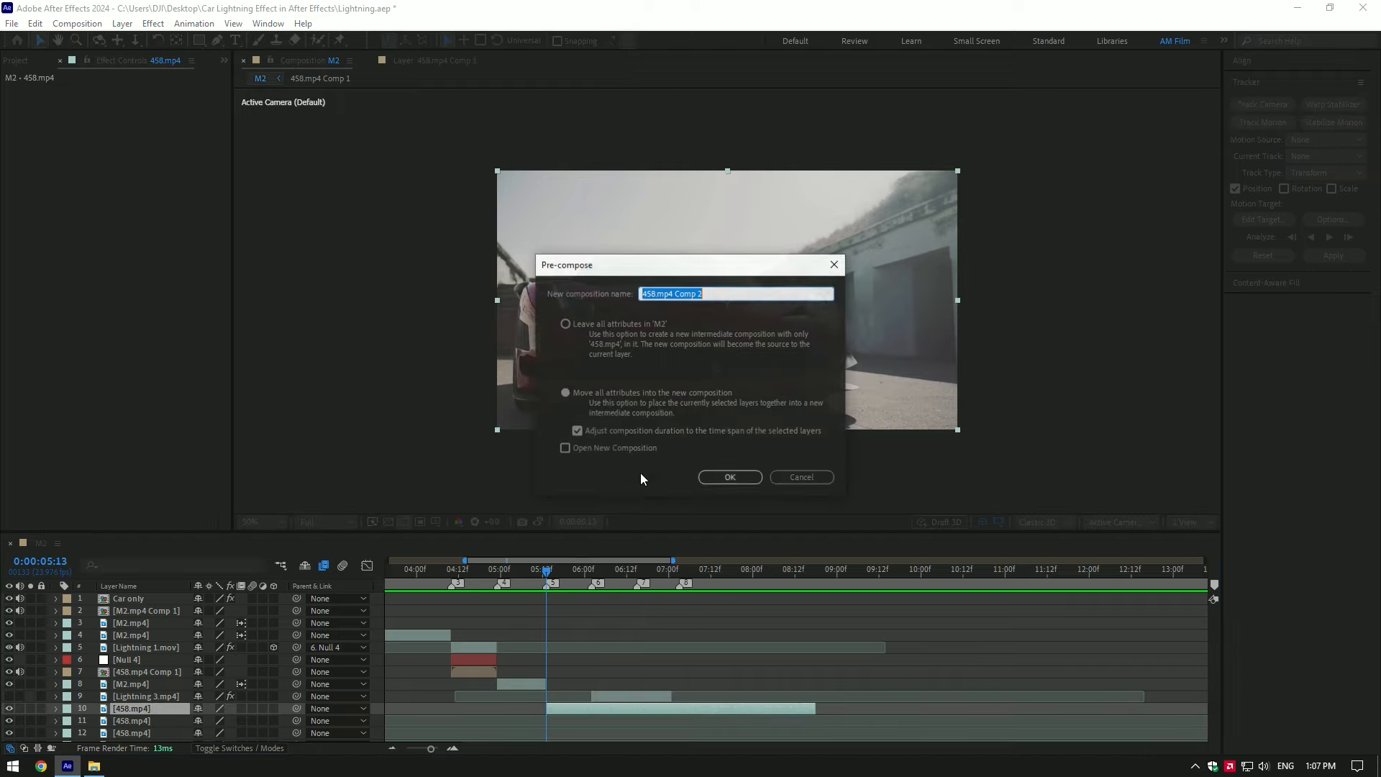
{"action": "left_click", "coordinate": [569, 390]}
{"action": "left_click", "coordinate": [718, 474]}
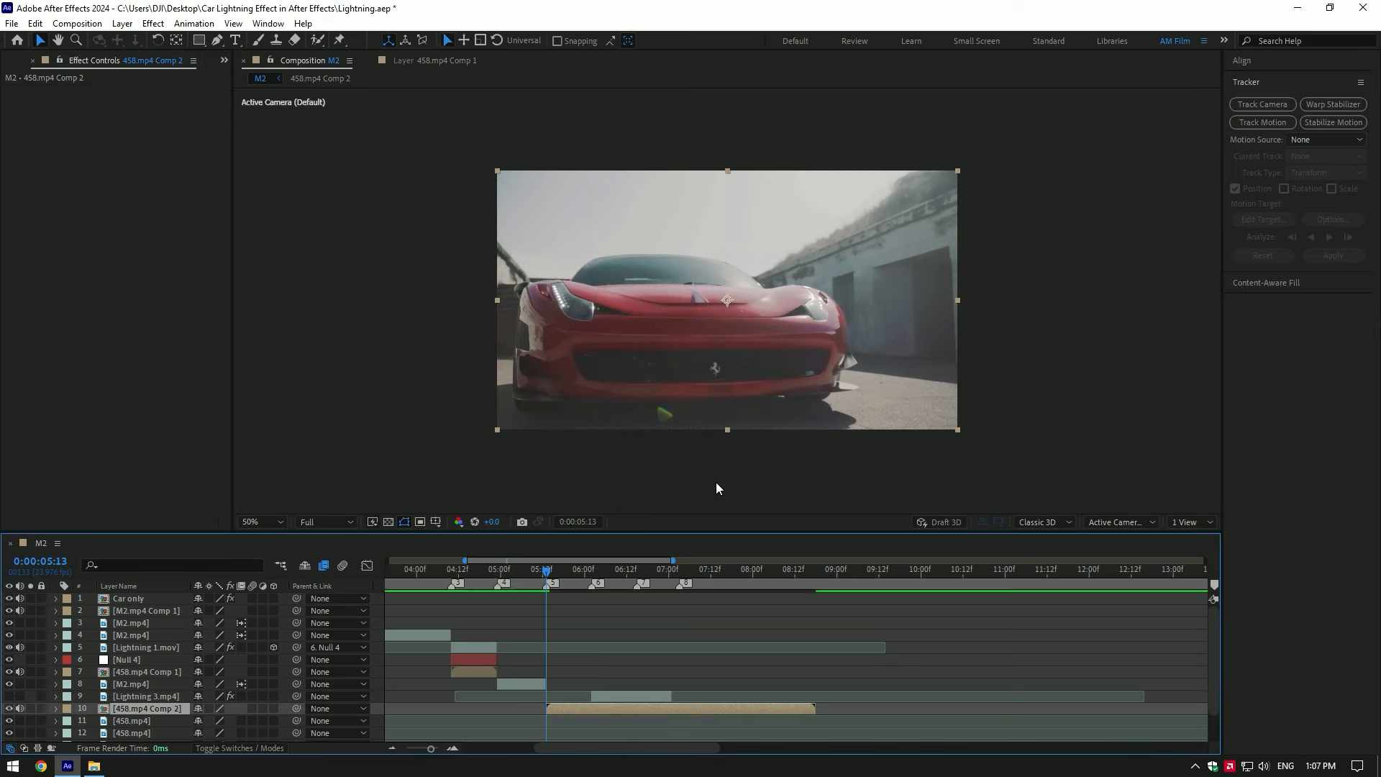
Camera-track 458.mp4 Comp 2 and create a null and camera from the track points on the car's front at 0:00:07:08
{"action": "left_click", "coordinate": [1279, 108]}
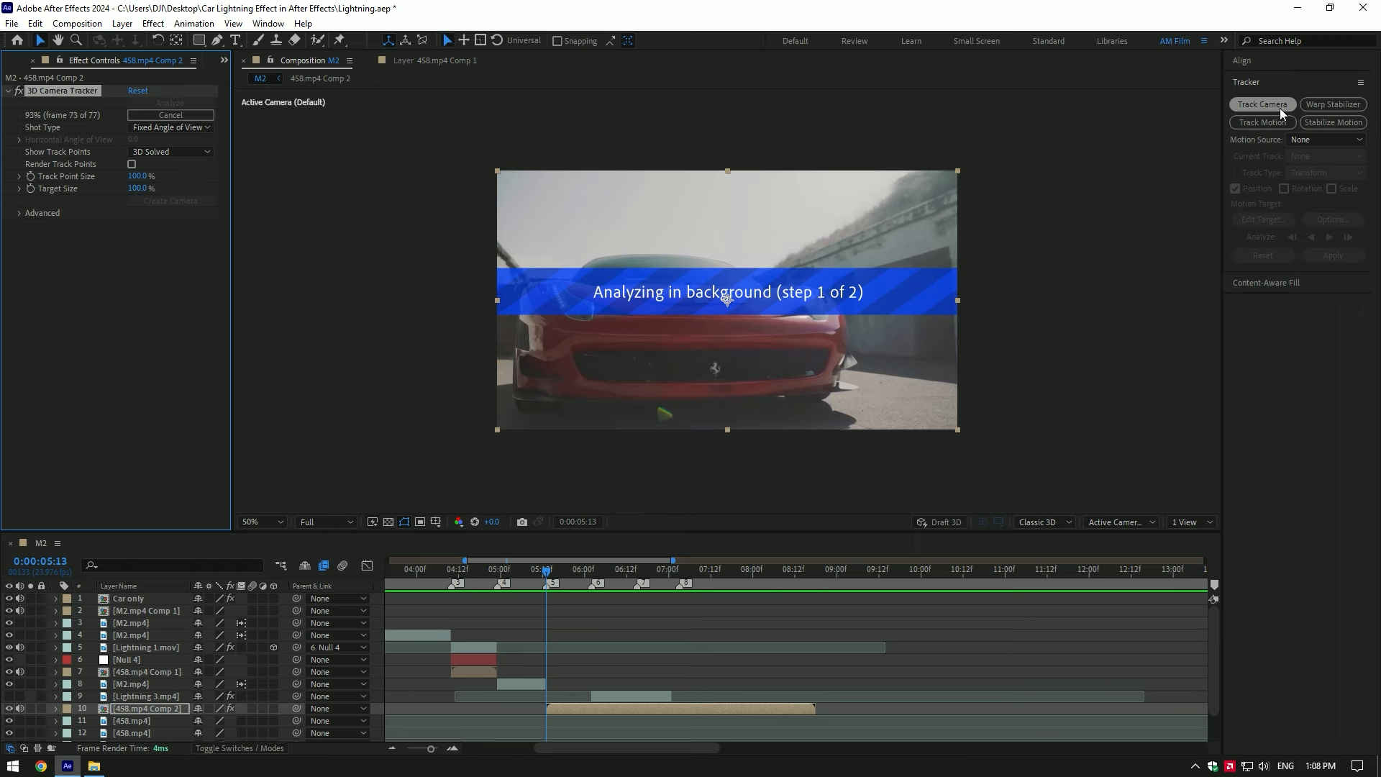
{"action": "left_click", "coordinate": [707, 569]}
{"action": "left_click_drag", "start_coordinate": [709, 575], "coordinate": [695, 572]}
{"action": "mouse_move", "coordinate": [782, 305]}
{"action": "left_mouse_down"}
{"action": "mouse_move", "coordinate": [687, 297]}
{"action": "mouse_move", "coordinate": [744, 309]}
{"action": "left_mouse_up"}
{"action": "right_click", "coordinate": [747, 323]}
{"action": "left_click", "coordinate": [784, 363]}
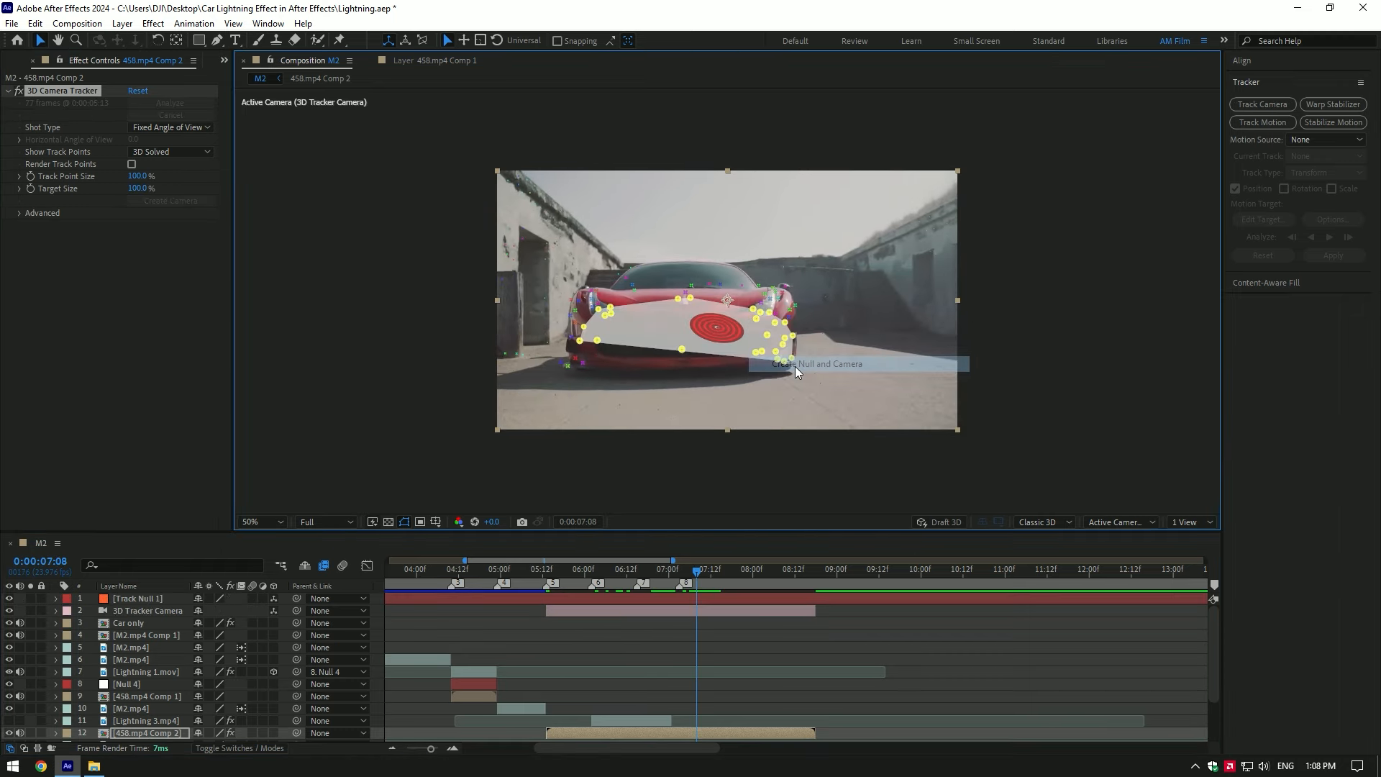
Move Track Null 1 directly above 458.mp4 Comp 2 in the layer stack and trim it to that clip's duration
{"action": "left_click_drag", "start_coordinate": [136, 599], "coordinate": [162, 727]}
{"action": "scroll", "coordinate": [607, 657], "scroll_direction": "down", "scroll_amount": 5}
{"action": "key", "text": "ctrl+shift+d"}
{"action": "left_click_drag", "start_coordinate": [696, 572], "coordinate": [543, 579]}
{"action": "left_click", "coordinate": [527, 674]}
{"action": "key", "text": "Delete"}
{"action": "key", "text": "ctrl+shift+d"}
Unhide Lightning 3.mp4, parent it to Track Null 1 and make it a 3D layer
{"action": "left_click", "coordinate": [628, 651]}
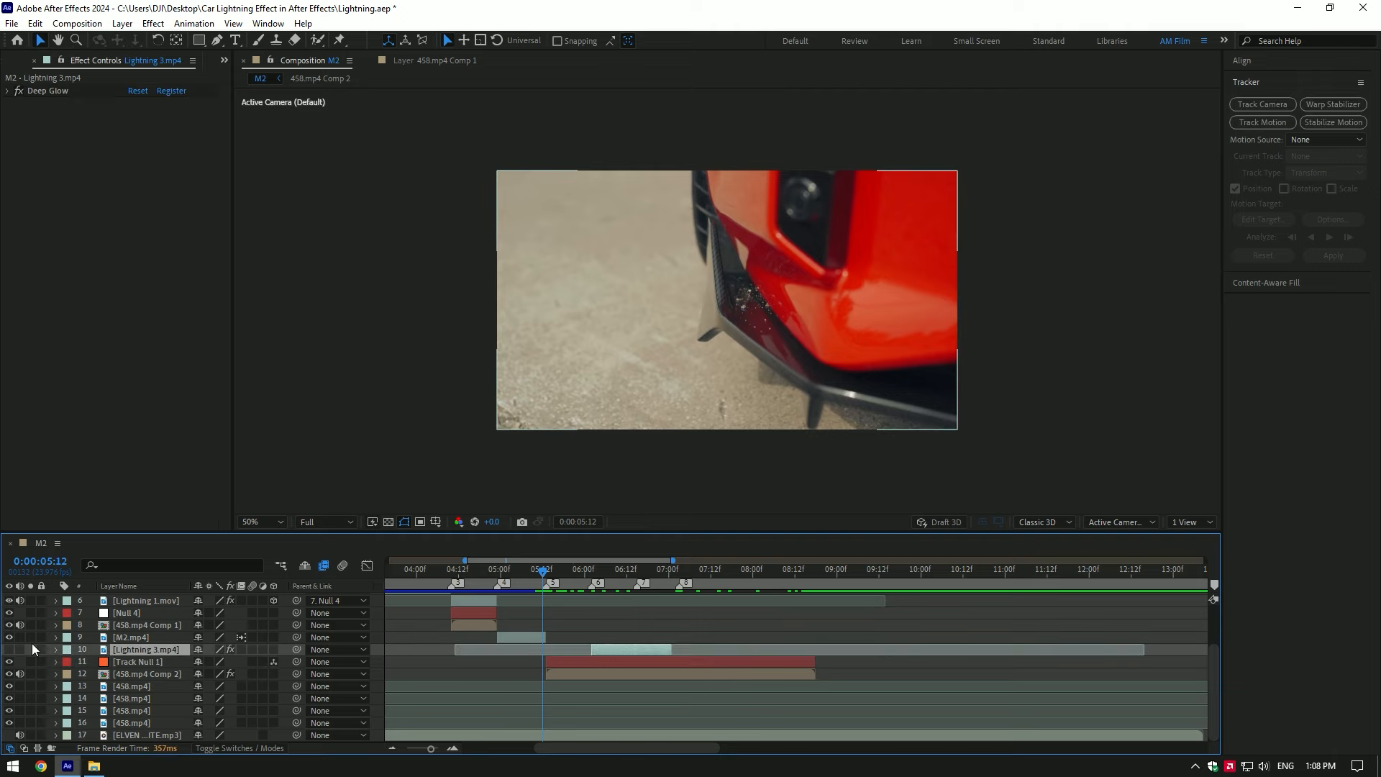
{"action": "left_click", "coordinate": [10, 650]}
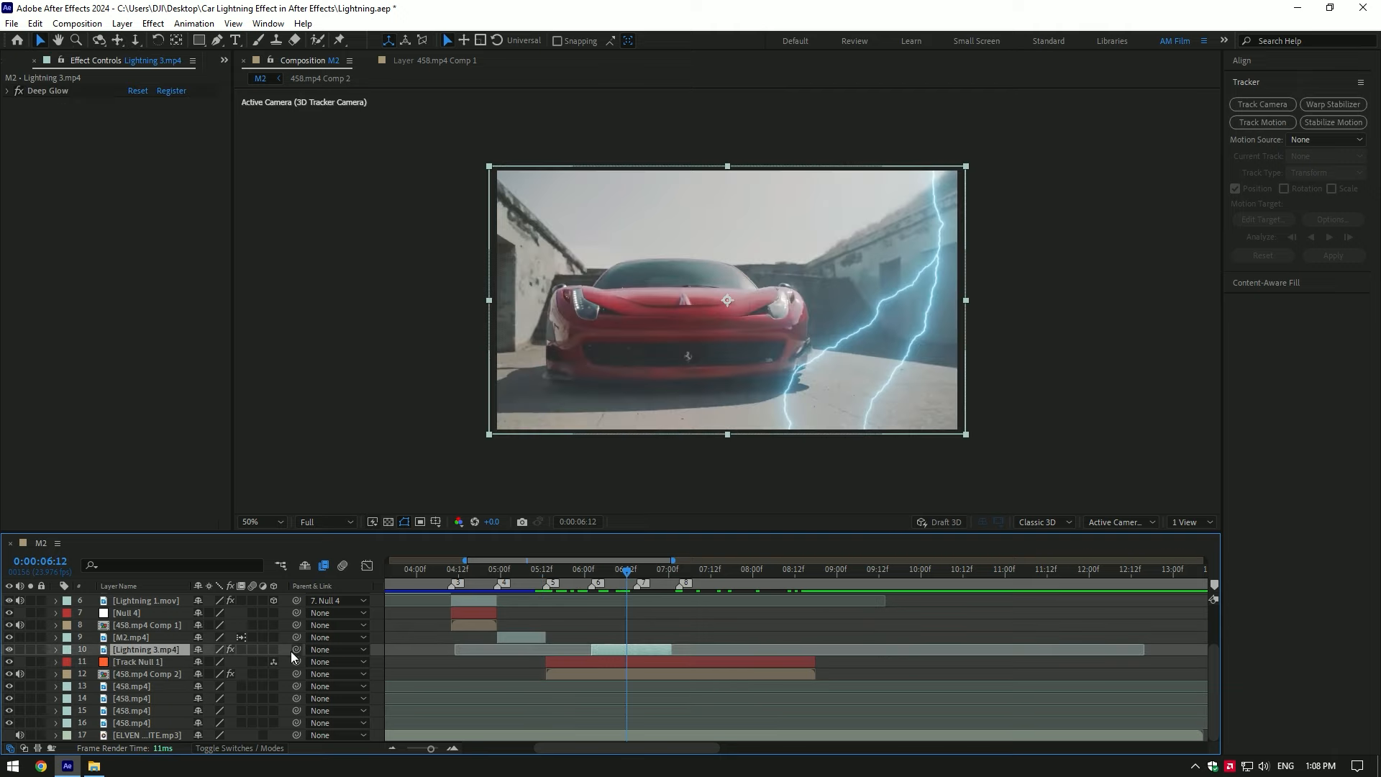
{"action": "left_click_drag", "start_coordinate": [296, 650], "coordinate": [153, 659]}
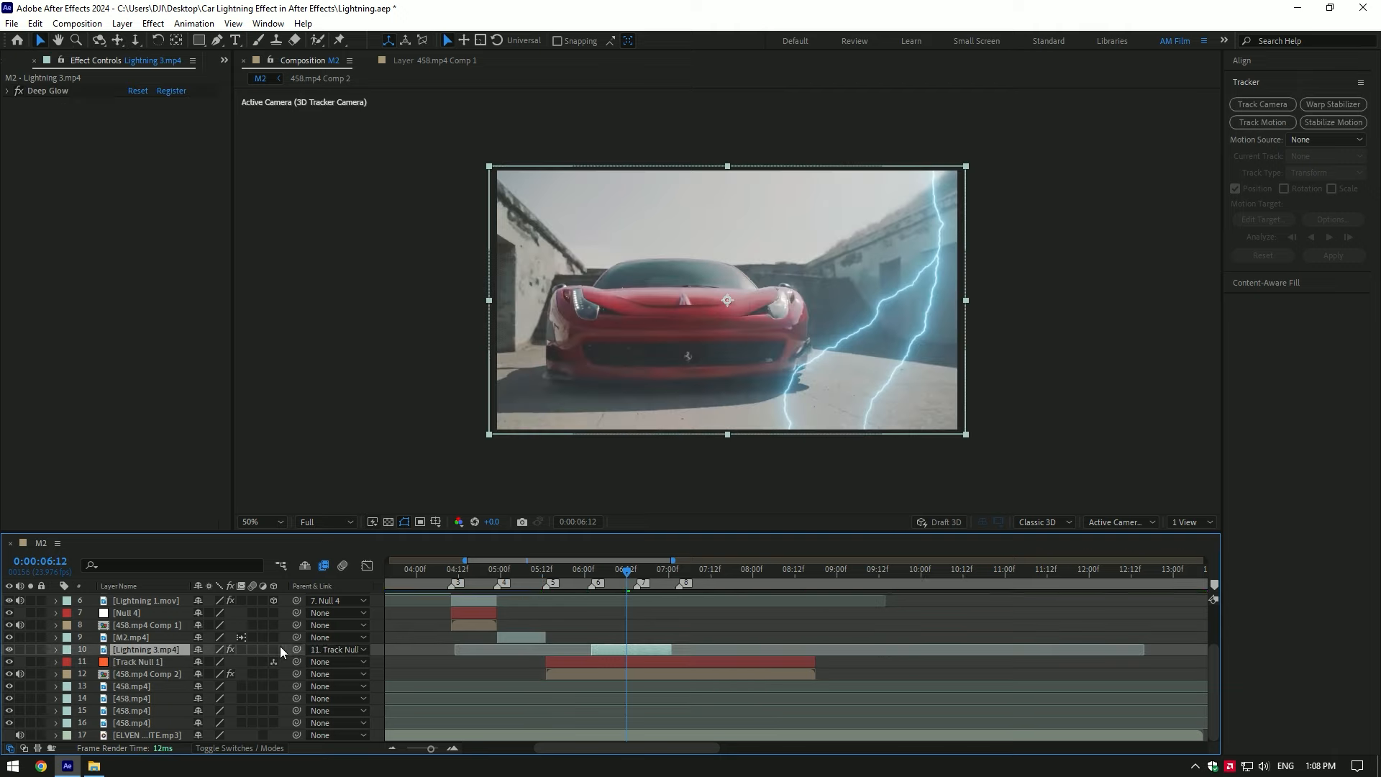
{"action": "left_click", "coordinate": [273, 650]}
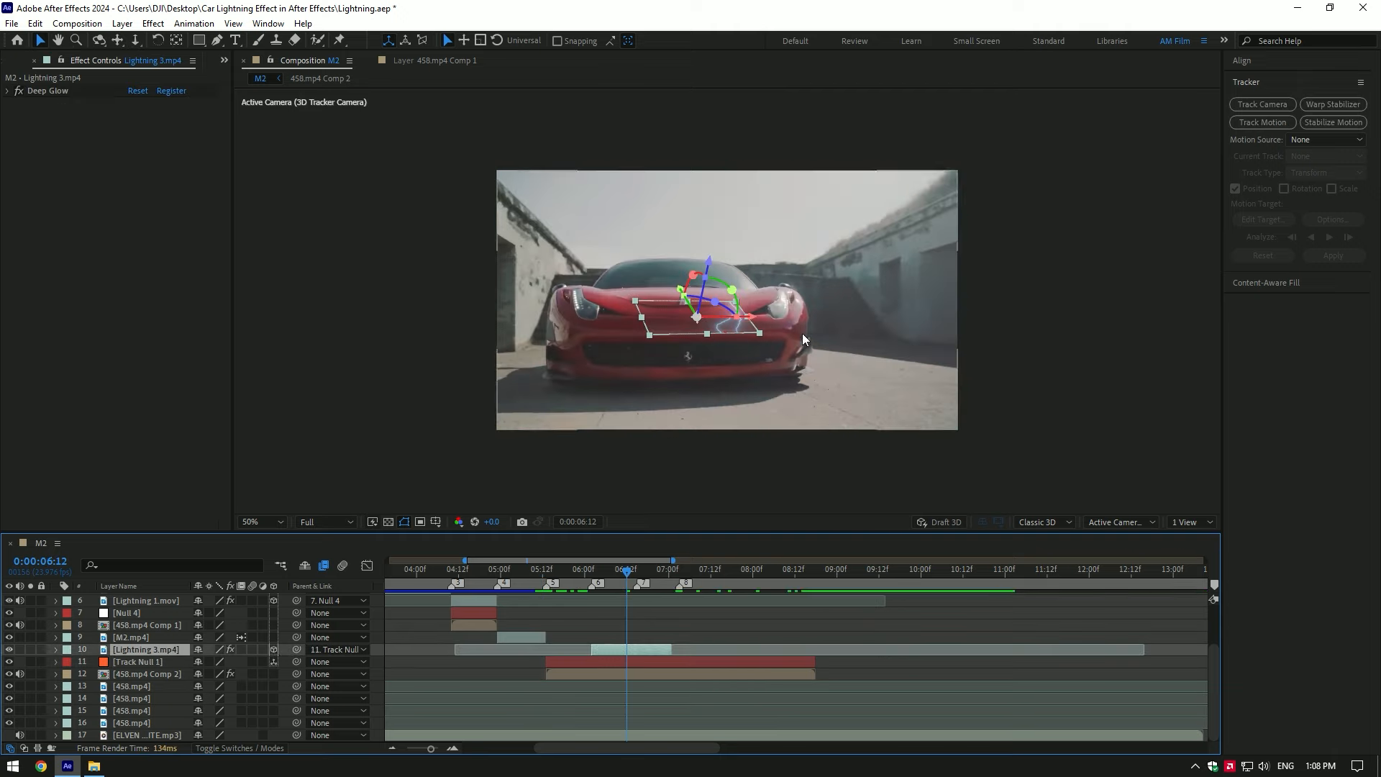
Orient the Lightning 3.mp4 layer upright over the car shot and scale it to 358%
{"action": "mouse_move", "coordinate": [692, 275]}
{"action": "left_mouse_down"}
{"action": "mouse_move", "coordinate": [705, 319]}
{"action": "mouse_move", "coordinate": [731, 321]}
{"action": "mouse_move", "coordinate": [698, 257]}
{"action": "left_mouse_up"}
{"action": "key", "text": "s"}
{"action": "left_click_drag", "start_coordinate": [219, 662], "coordinate": [395, 659]}
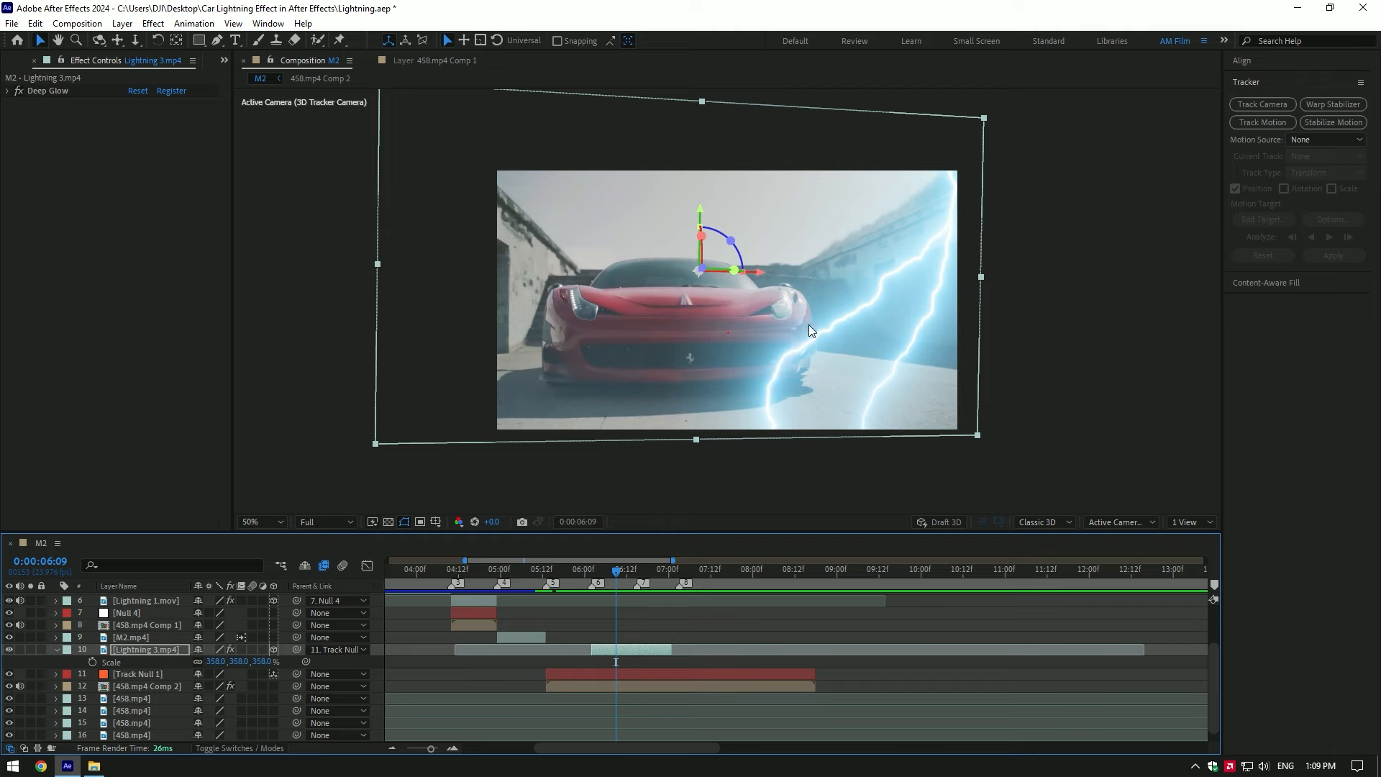
Duplicate 458.mp4 Comp 2 and place the copy above Lightning 3.mp4 in the layer stack
{"action": "left_click", "coordinate": [593, 686]}
{"action": "key", "text": "ctrl+d"}
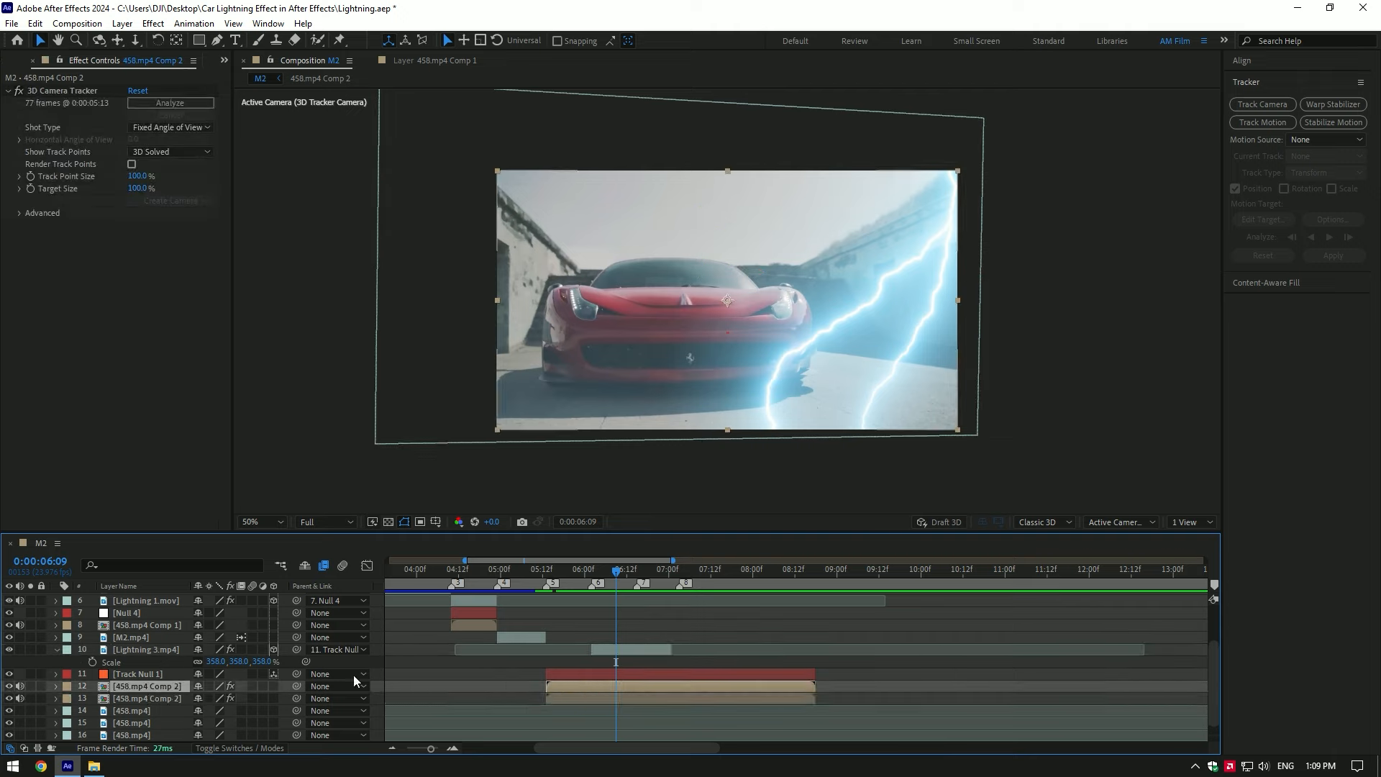
{"action": "left_click", "coordinate": [57, 651]}
{"action": "key", "text": "ctrl+bracketright"}
{"action": "key", "text": "ctrl+bracketright"}
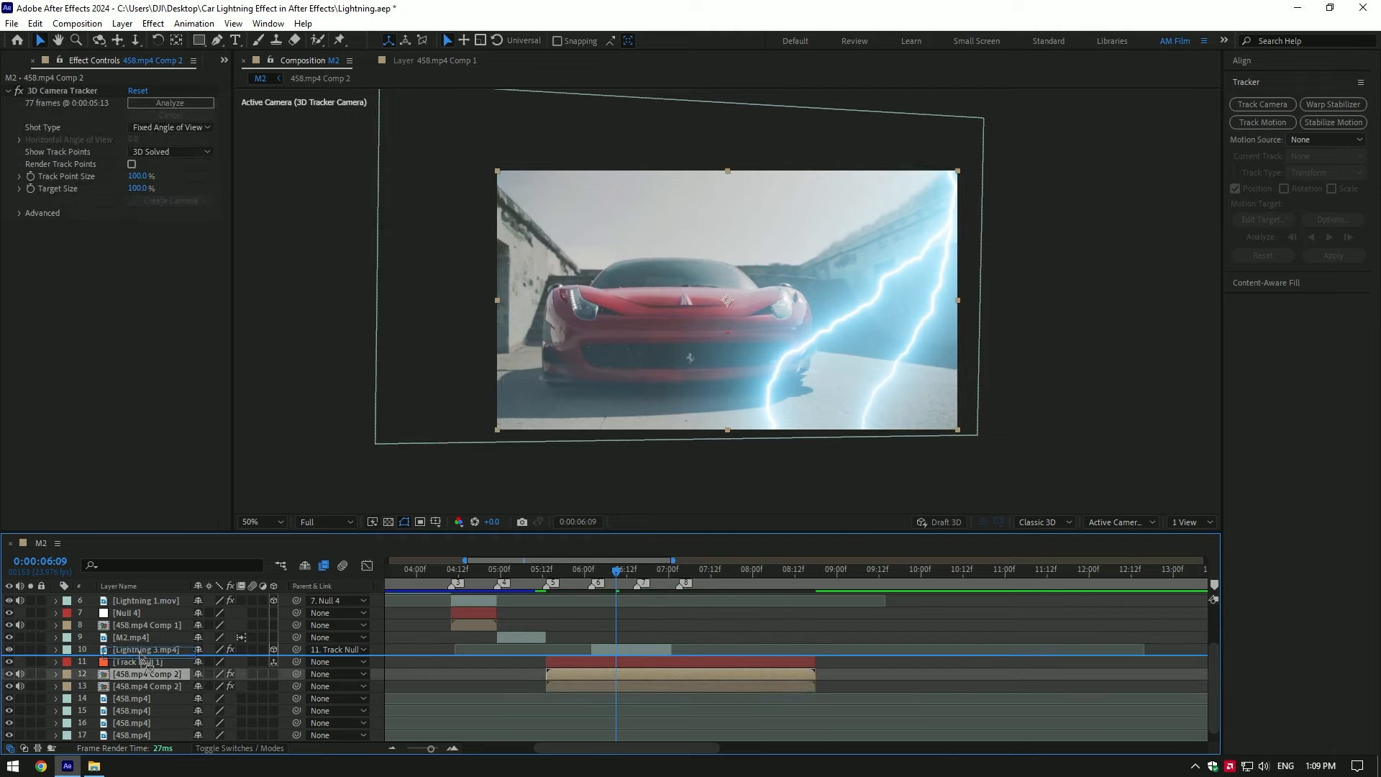
Select the red car with the Roto Brush on the upper 458.mp4 Comp 2 at 0:00:06:02
{"action": "left_click_drag", "start_coordinate": [616, 571], "coordinate": [592, 571]}
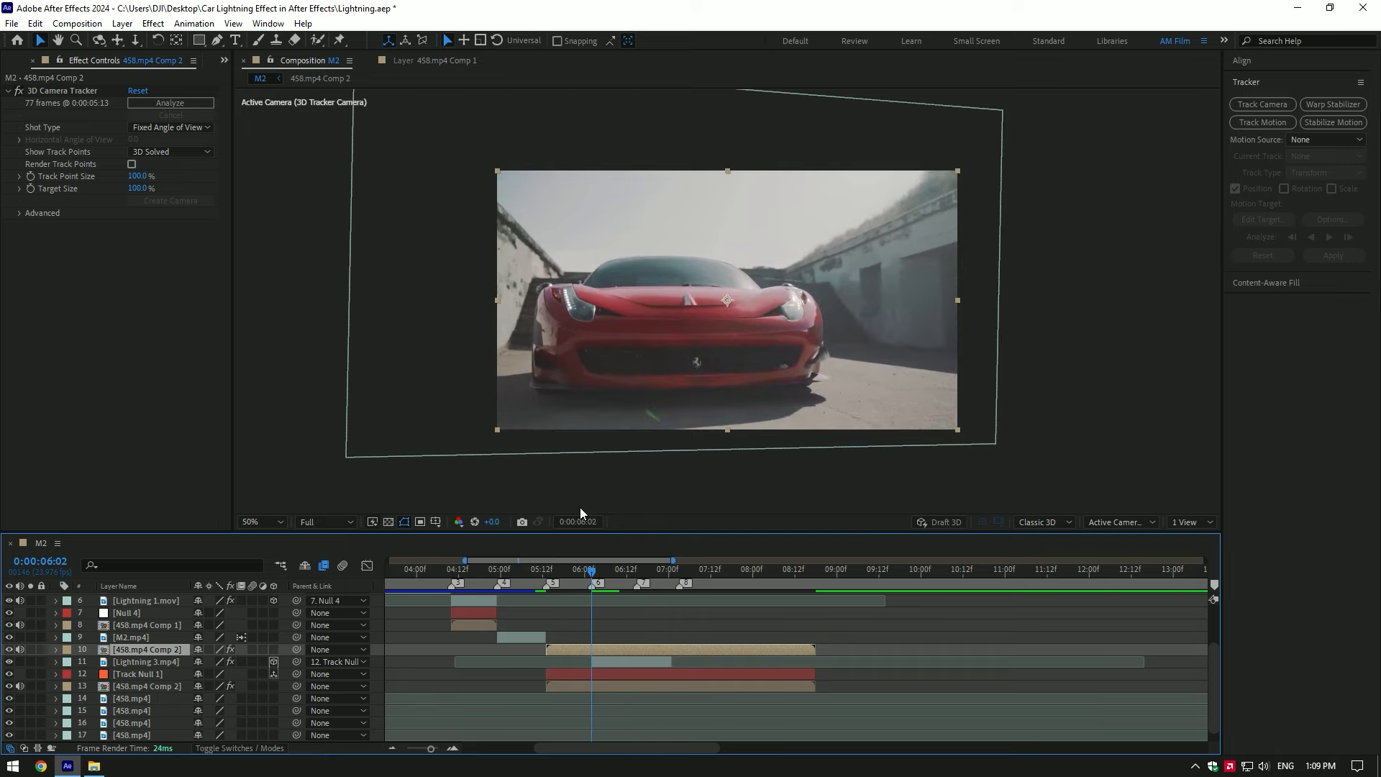
{"action": "left_click", "coordinate": [317, 41]}
{"action": "double_click", "coordinate": [590, 645]}
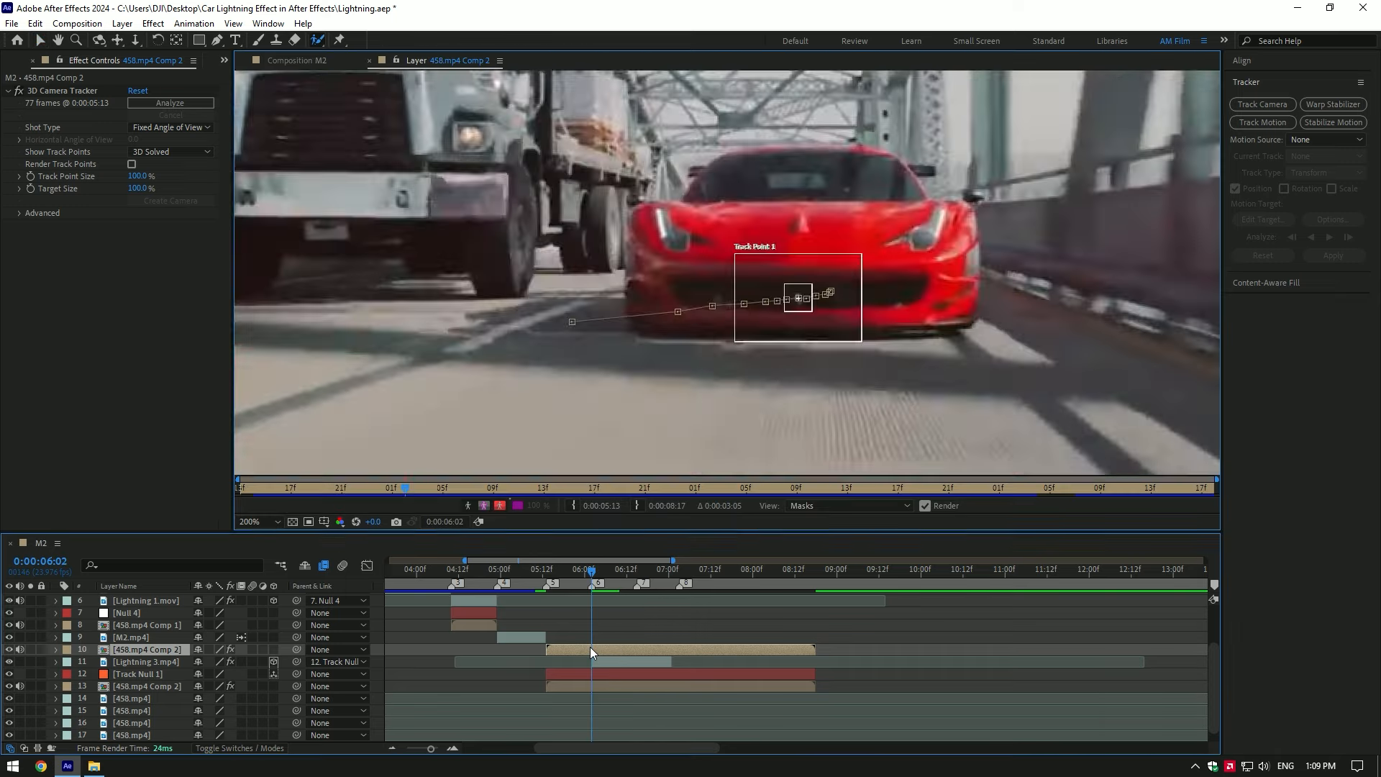
{"action": "key", "text": "comma"}
{"action": "mouse_move", "coordinate": [551, 344]}
{"action": "left_mouse_down"}
{"action": "mouse_move", "coordinate": [712, 245]}
{"action": "mouse_move", "coordinate": [740, 333]}
{"action": "mouse_move", "coordinate": [614, 338]}
{"action": "left_mouse_up"}
{"action": "scroll", "coordinate": [843, 356], "scroll_direction": "up", "scroll_amount": 3}
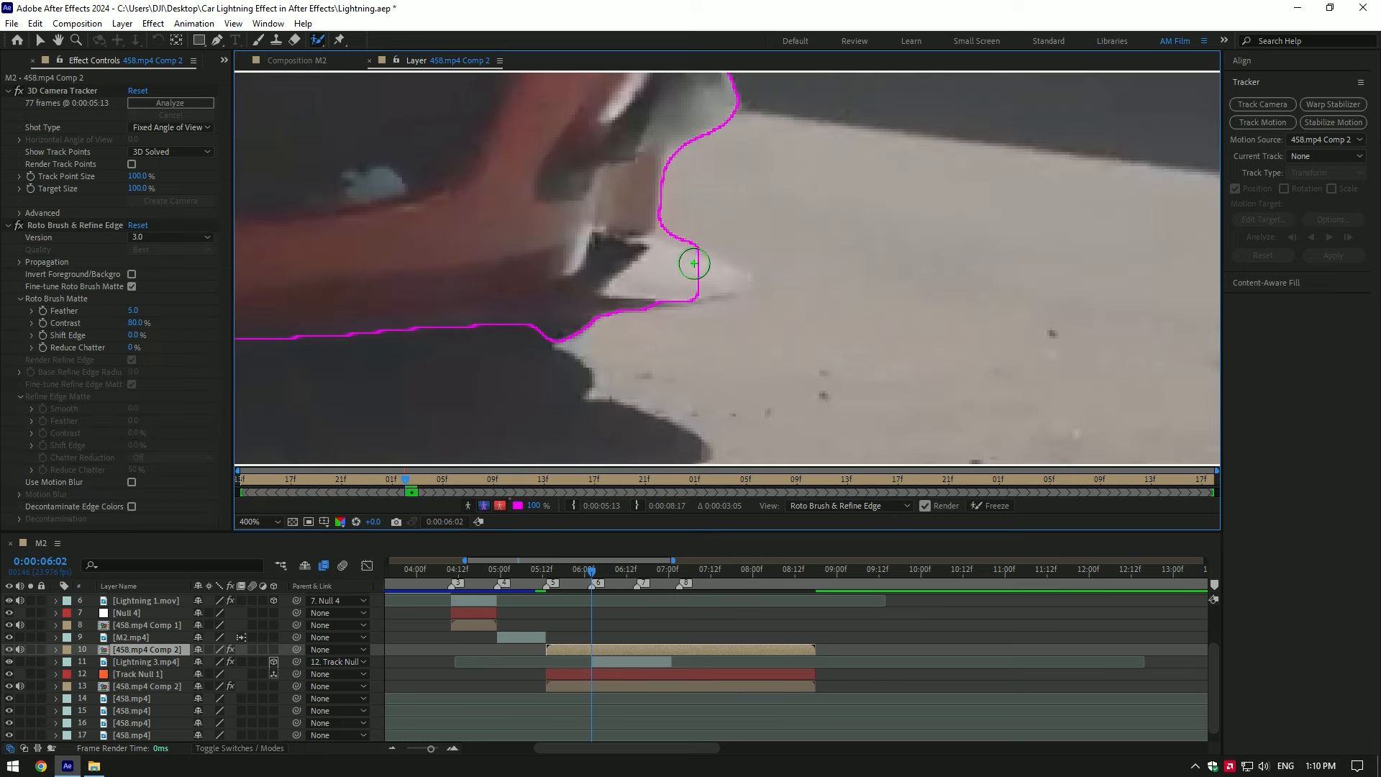
Propagate the Roto Brush selection forward and correct its edge at the car's front bumper corner at 0:00:07:00
{"action": "key", "text": "space"}
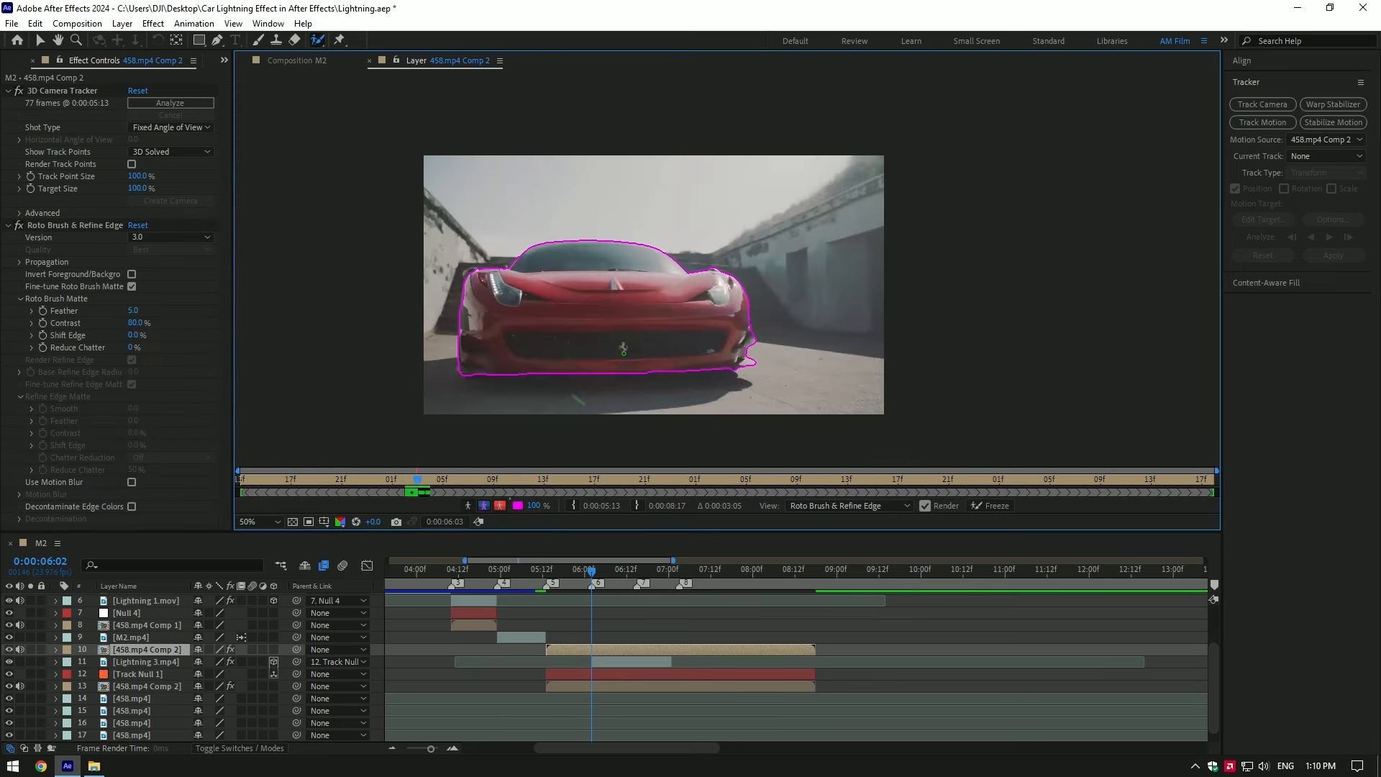
{"action": "key", "text": "space"}
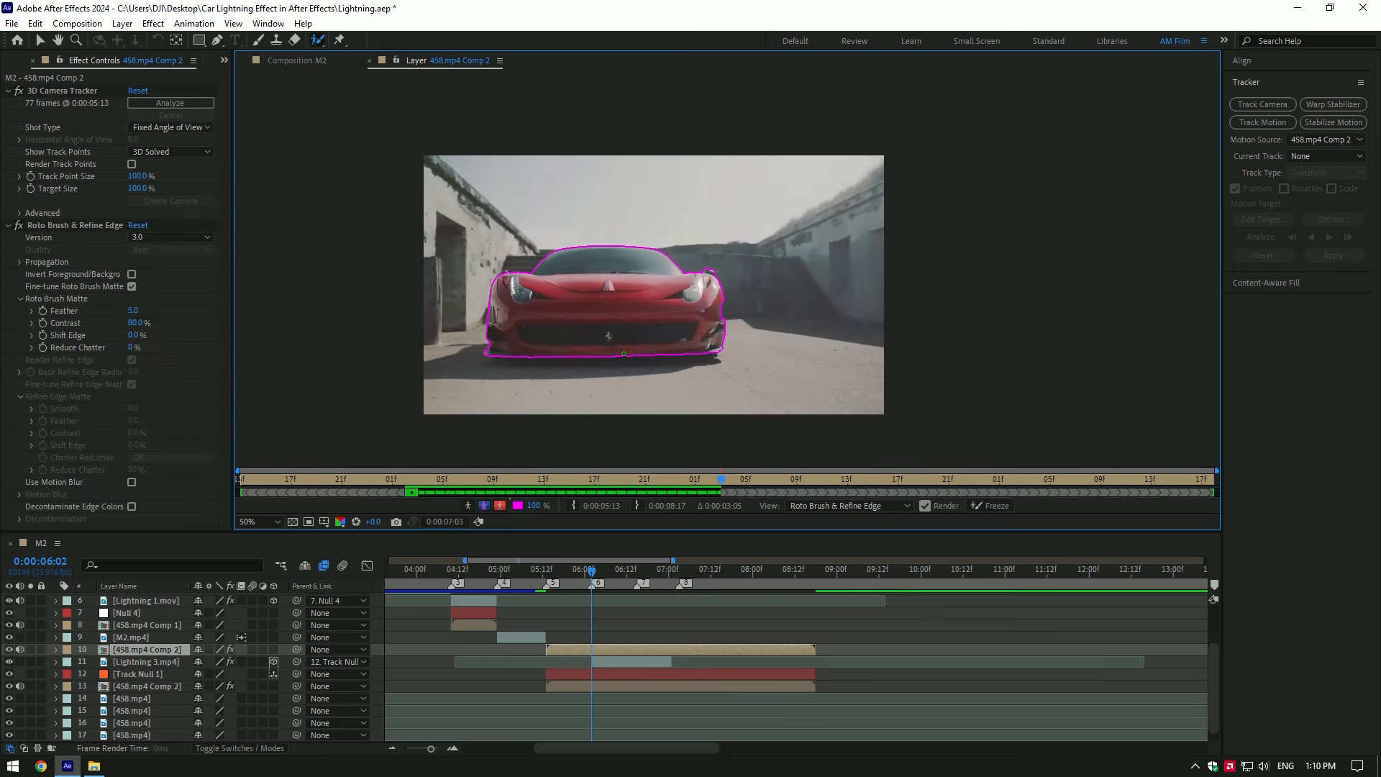
{"action": "key", "text": "space"}
{"action": "scroll", "coordinate": [622, 352], "scroll_direction": "up", "scroll_amount": 4}
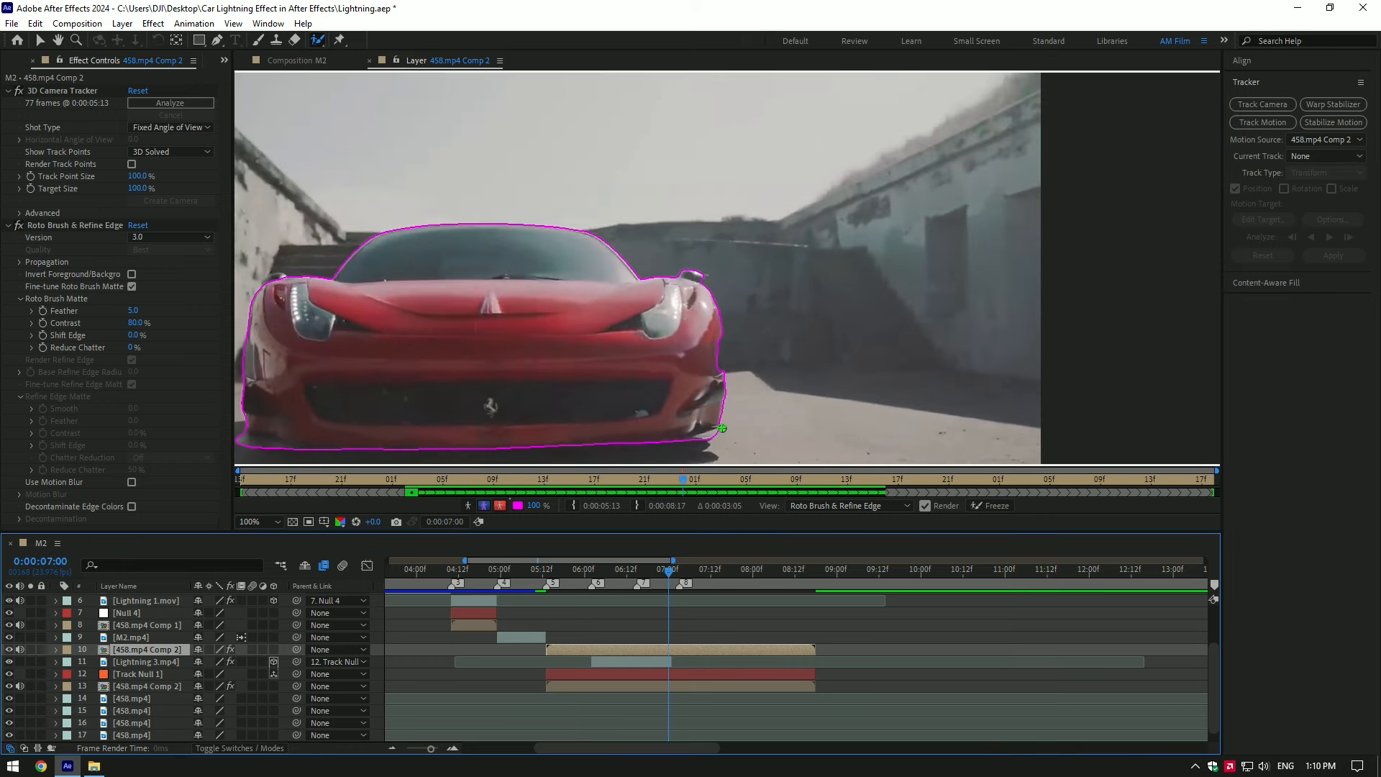
{"action": "left_click_drag", "start_coordinate": [661, 314], "coordinate": [664, 305]}
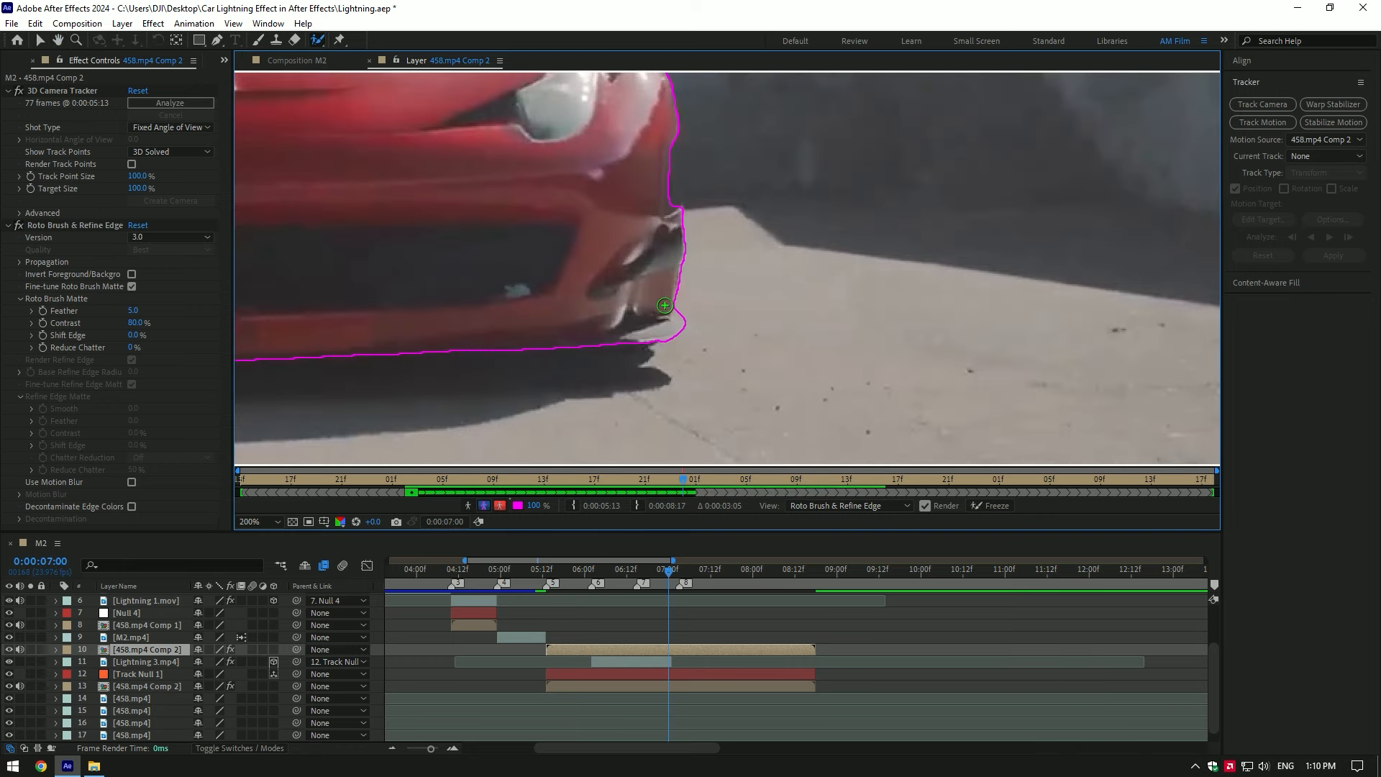
Propagate the corrected car selection through the following frames and freeze the Roto Brush result
{"action": "key", "text": "space"}
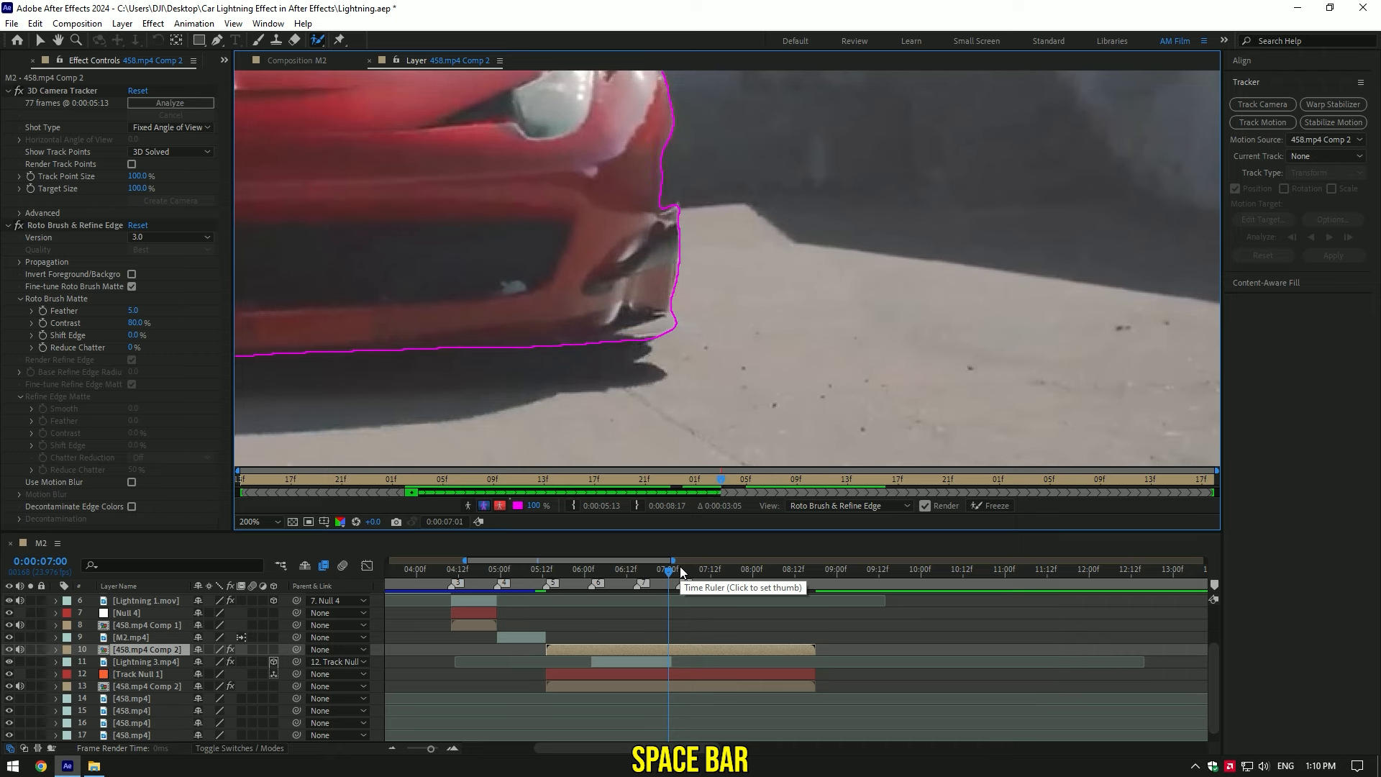
{"action": "scroll", "coordinate": [709, 388], "scroll_direction": "down", "scroll_amount": 3}
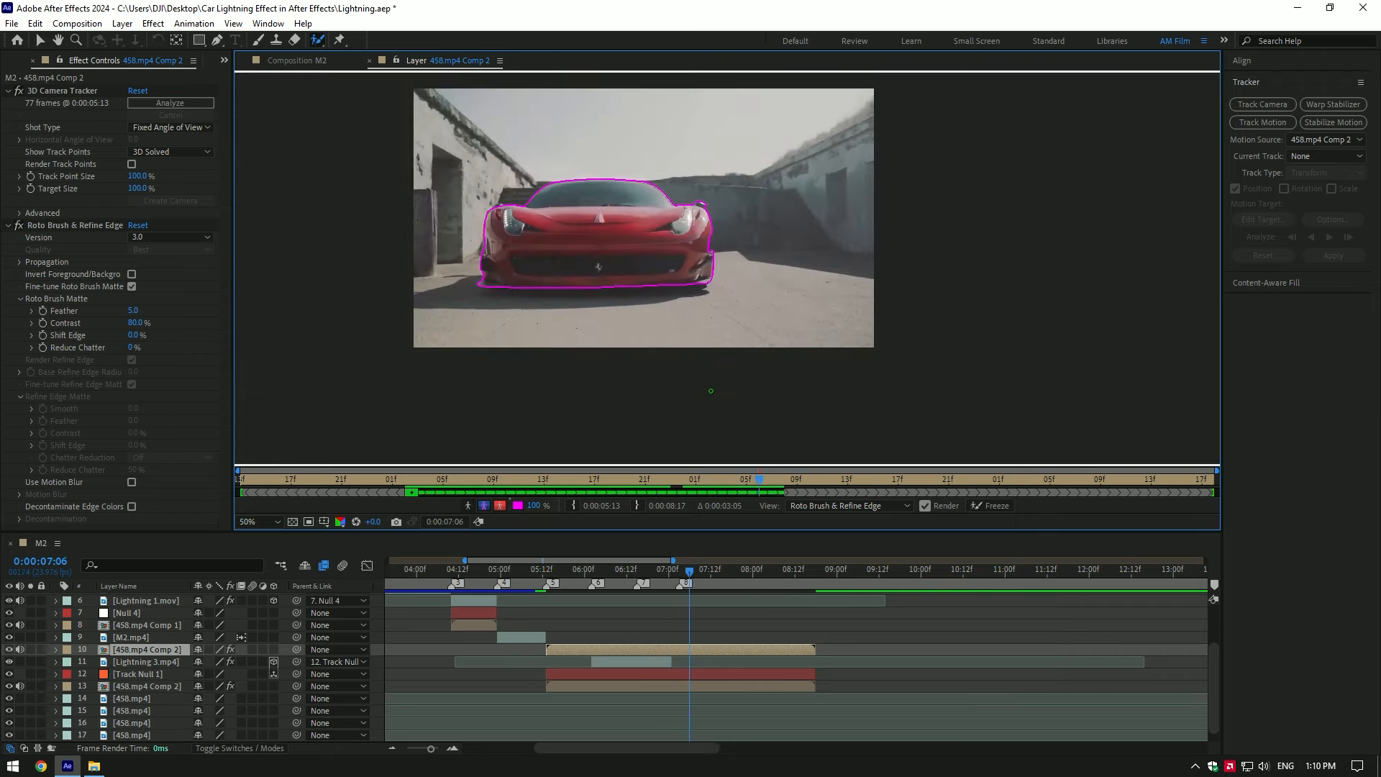
{"action": "left_click", "coordinate": [993, 506]}
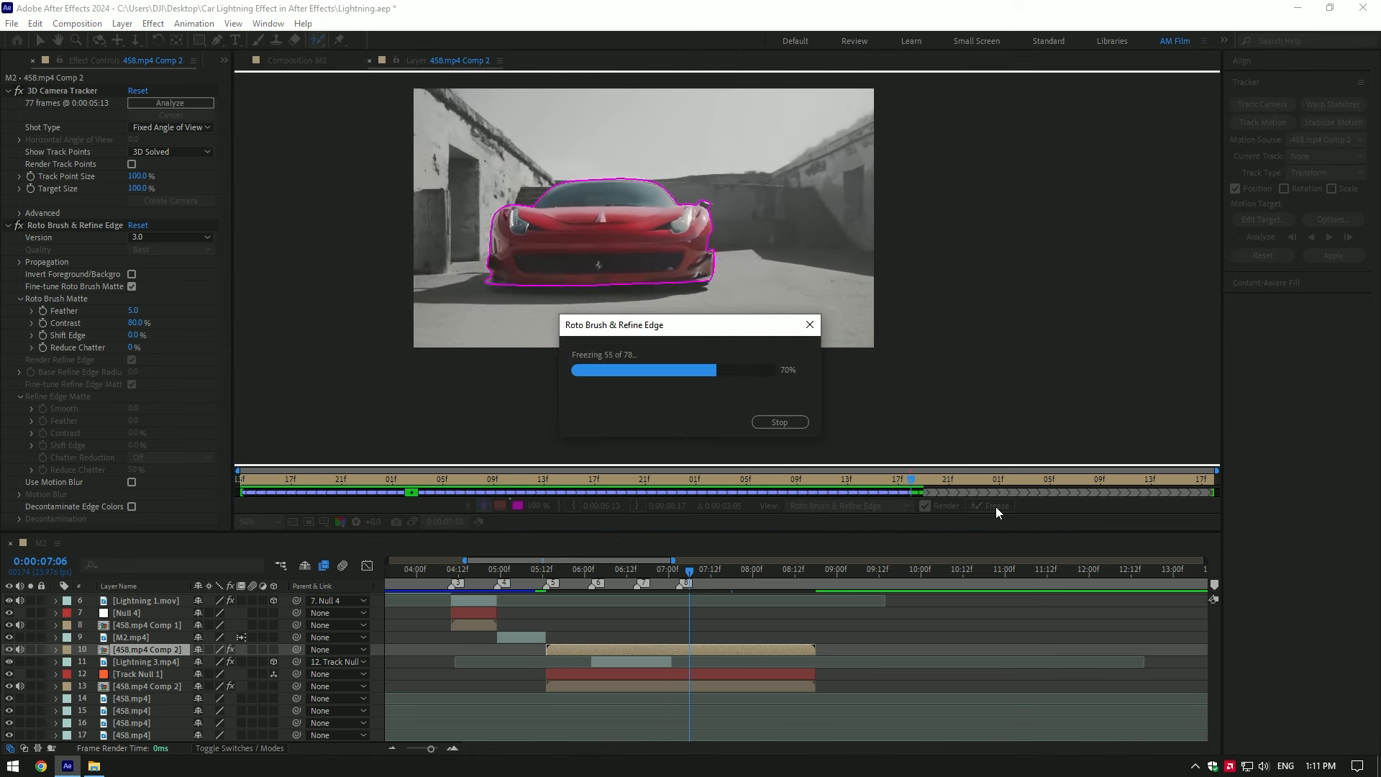
Set the car's Roto Brush matte to Feather 18.6, Contrast 77.8%, Shift Edge 9% and Reduce Chatter 100% in the M2 composition
{"action": "left_click", "coordinate": [295, 60]}
{"action": "left_click", "coordinate": [628, 573]}
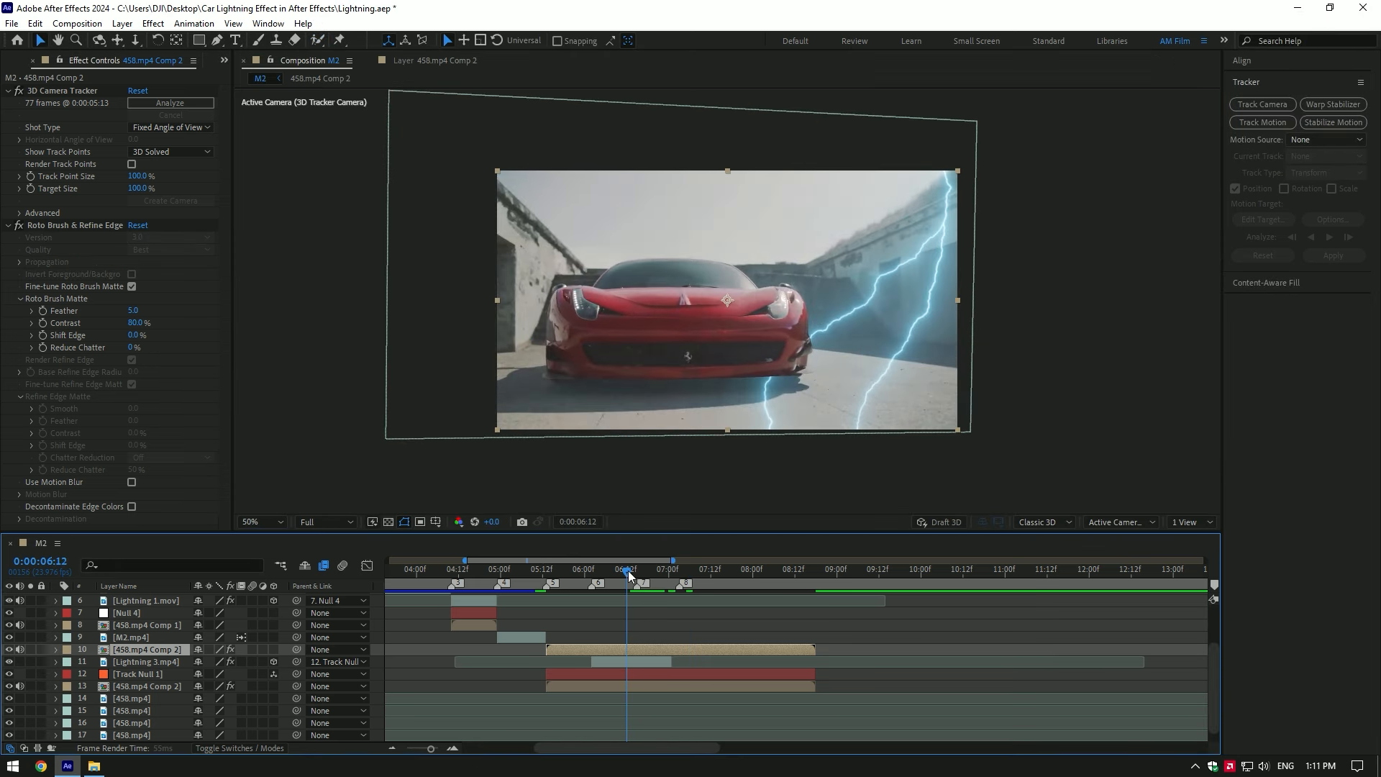
{"action": "key", "text": "period"}
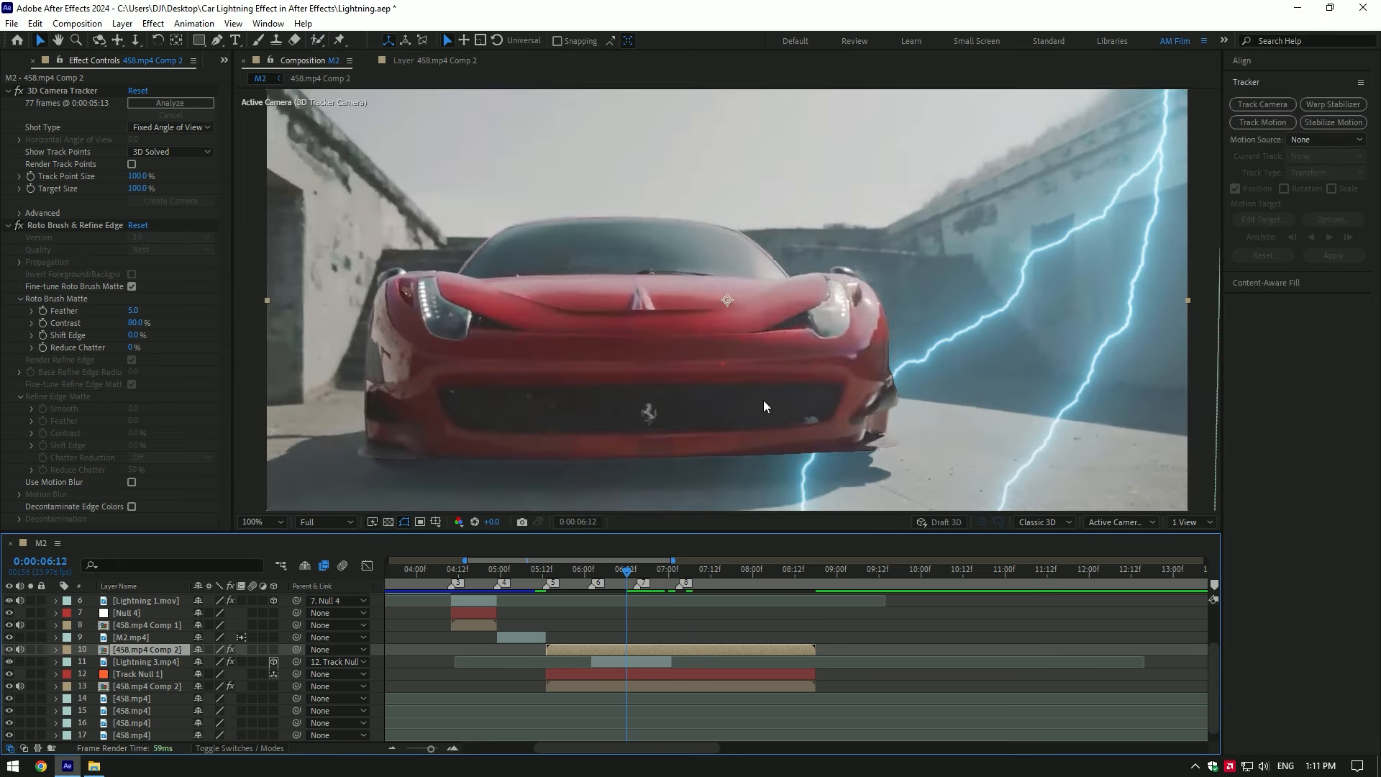
{"action": "left_click_drag", "start_coordinate": [133, 310], "coordinate": [231, 310]}
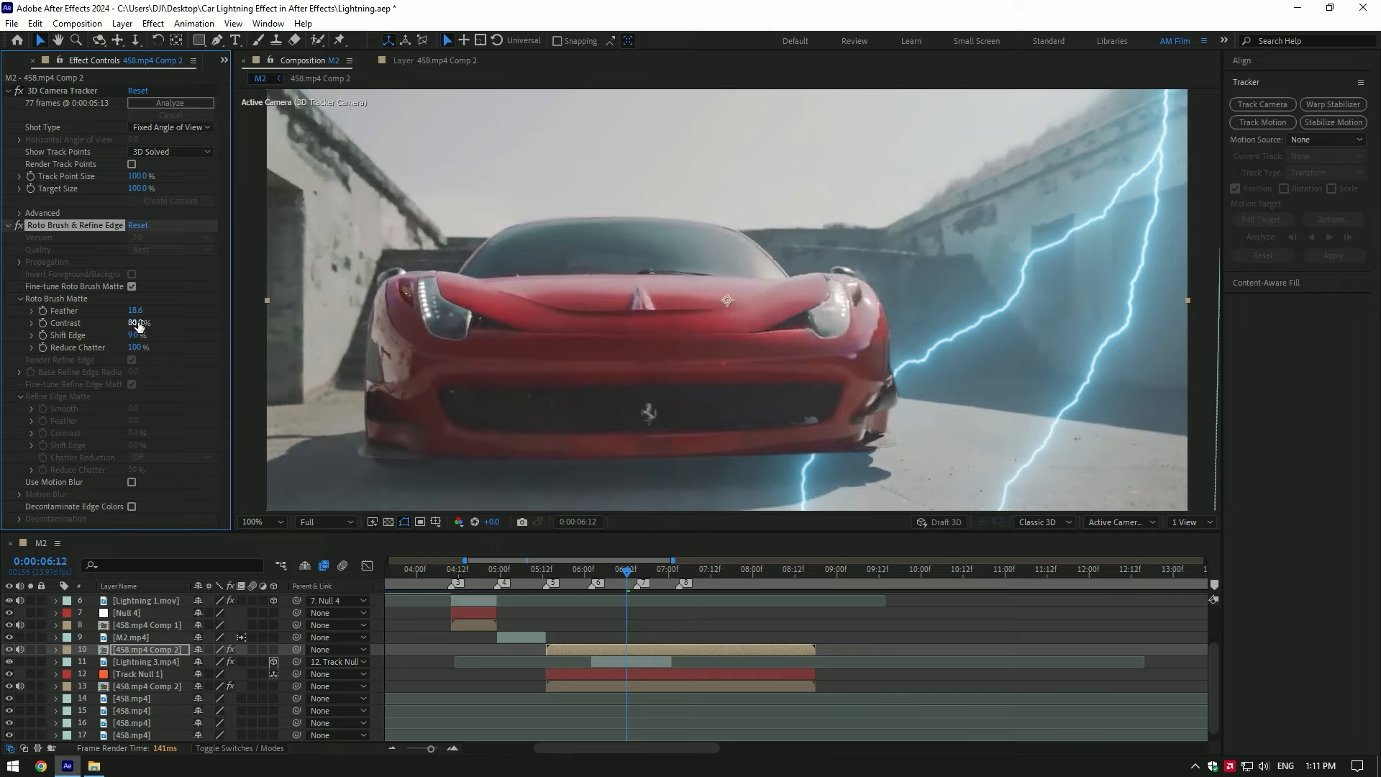
{"action": "left_click_drag", "start_coordinate": [121, 322], "coordinate": [124, 322]}
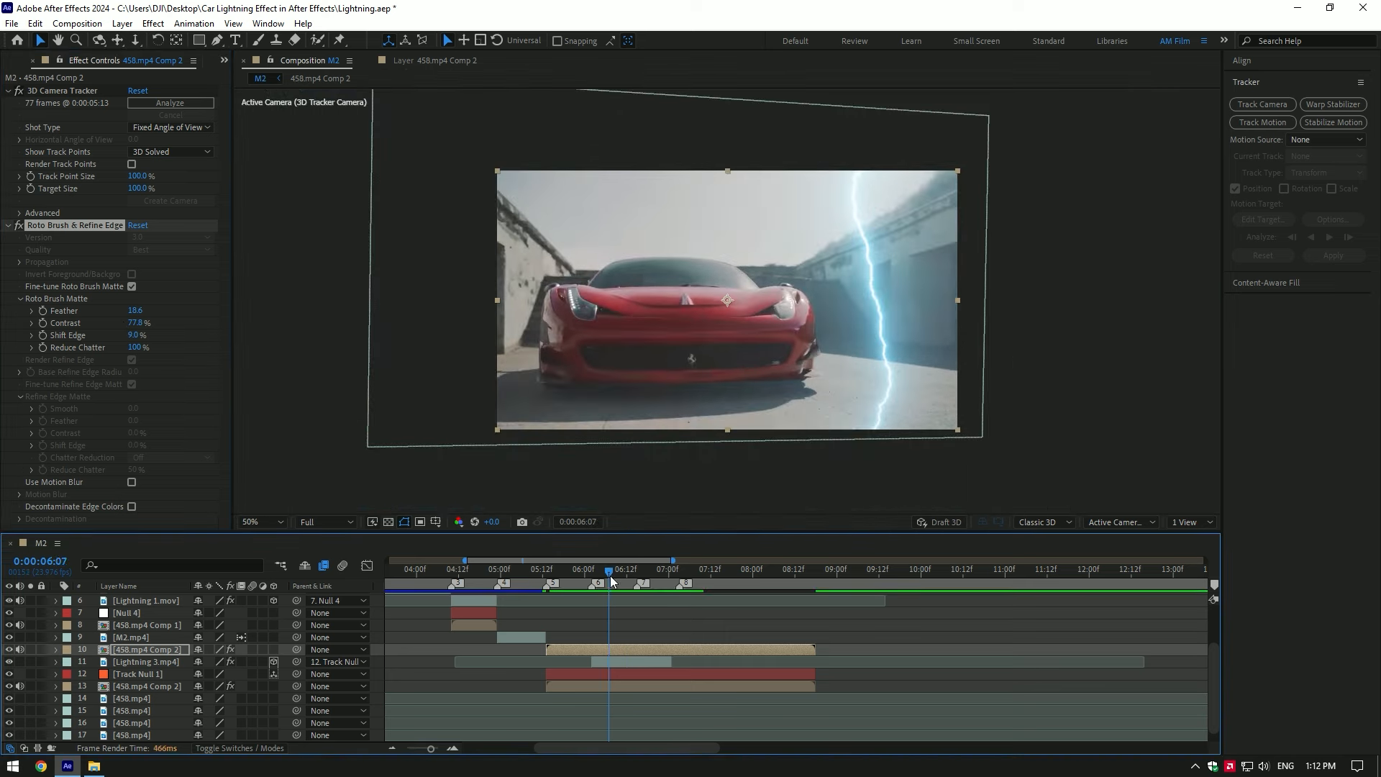
Draw a closed Pen mask on Lightning 3.mp4 at 0:00:06:08 around the car's lower front and the ground beneath it
{"action": "left_click_drag", "start_coordinate": [610, 577], "coordinate": [614, 577]}
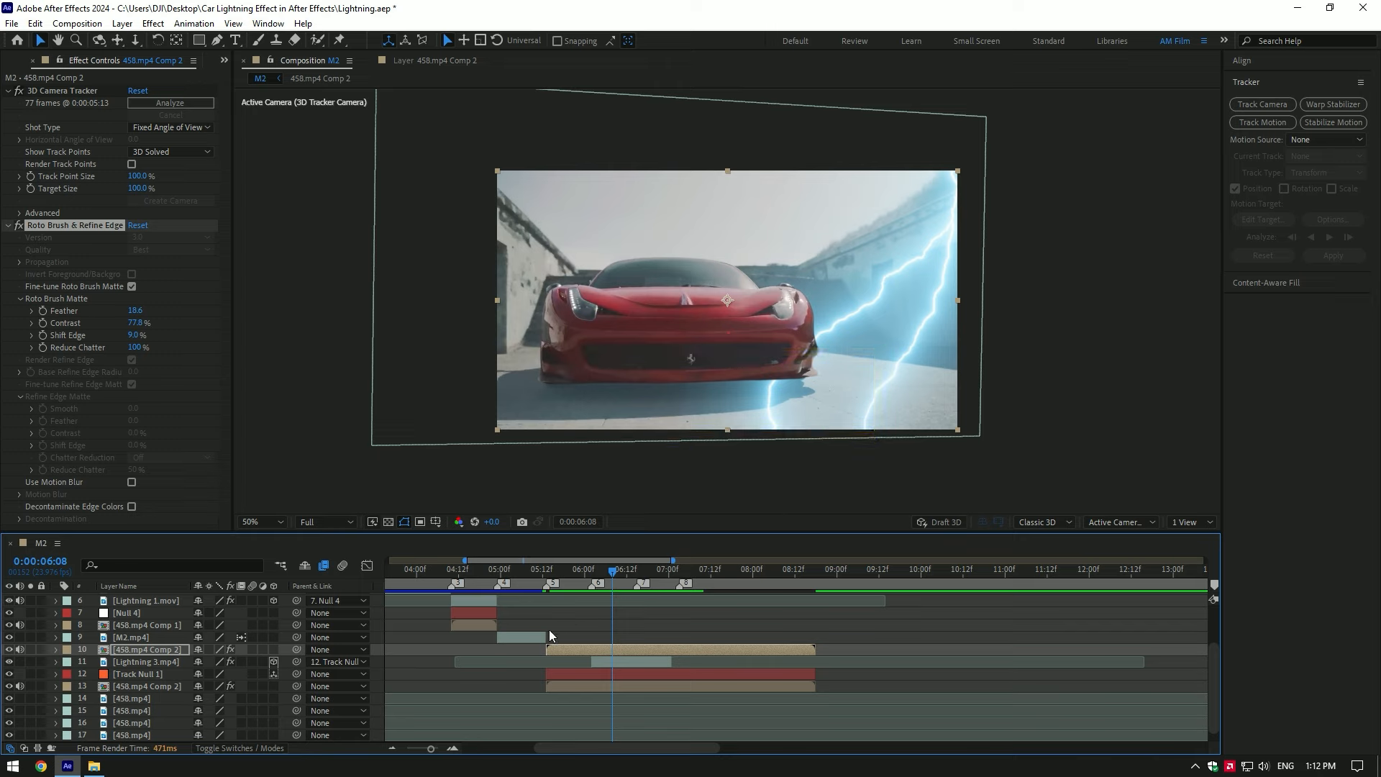
{"action": "left_click", "coordinate": [619, 659]}
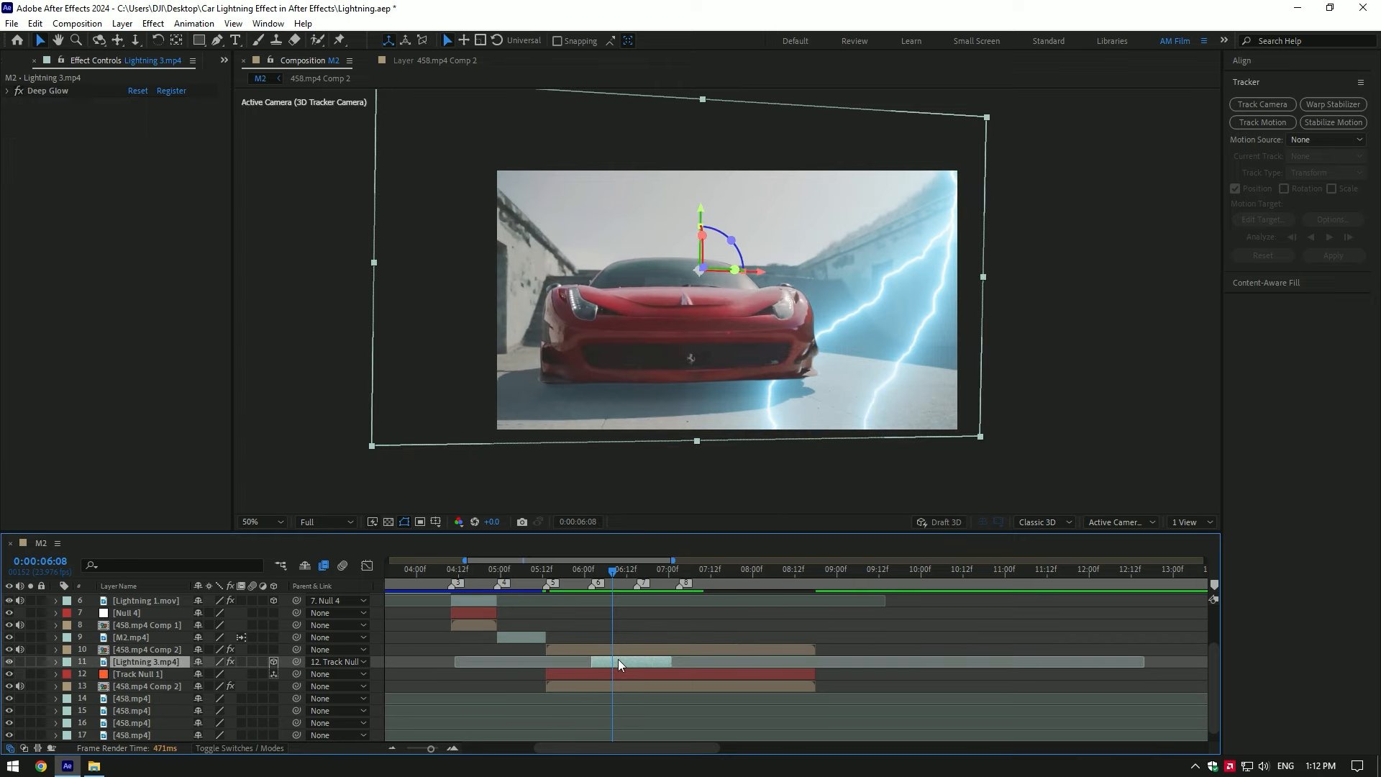
{"action": "left_click", "coordinate": [217, 45]}
{"action": "left_click", "coordinate": [481, 313]}
{"action": "left_click_drag", "start_coordinate": [675, 335], "coordinate": [708, 342]}
{"action": "left_click_drag", "start_coordinate": [777, 356], "coordinate": [836, 402]}
{"action": "left_click_drag", "start_coordinate": [818, 443], "coordinate": [819, 466]}
{"action": "left_click_drag", "start_coordinate": [693, 479], "coordinate": [528, 488]}
{"action": "left_click", "coordinate": [431, 438]}
{"action": "left_click", "coordinate": [480, 314]}
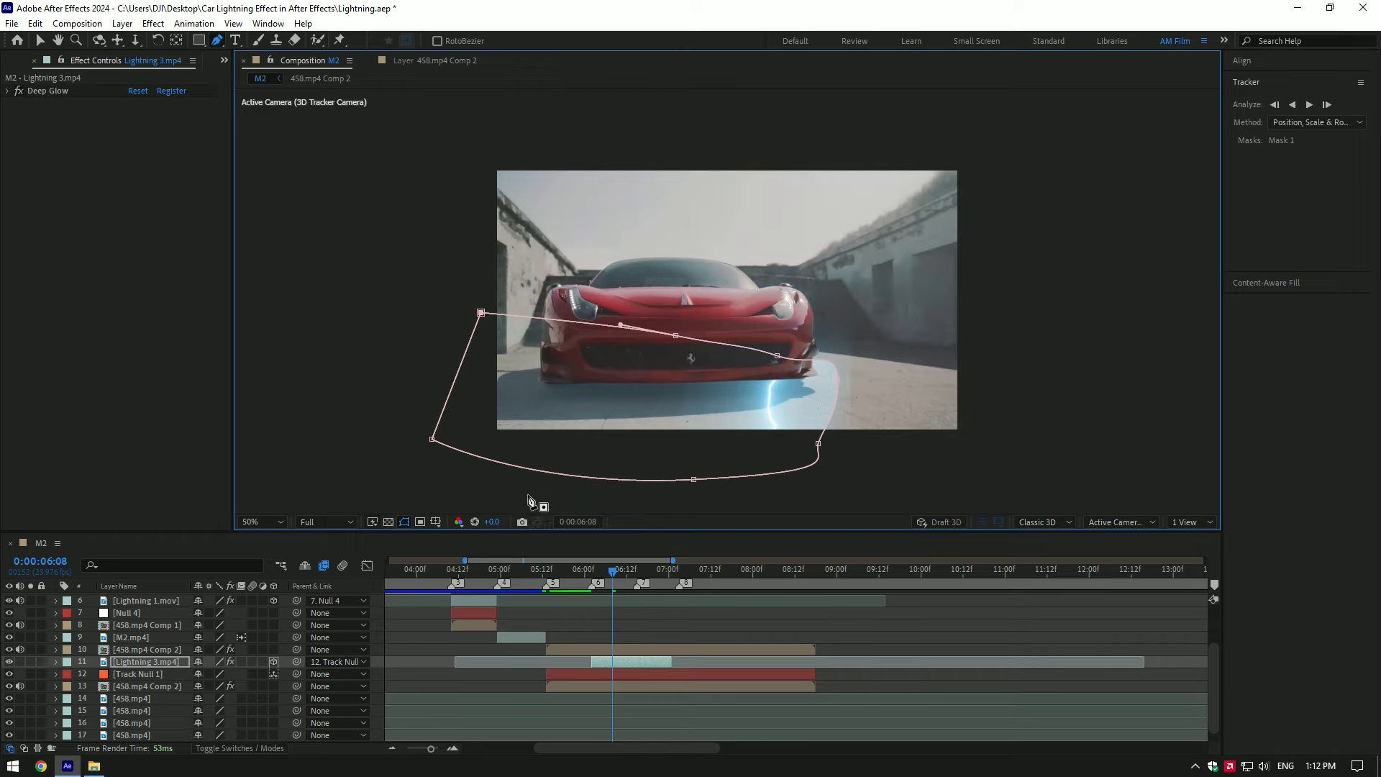
Invert Mask 1 on Lightning 3.mp4 and set its Mask Feather to 121 pixels
{"action": "left_click", "coordinate": [160, 659]}
{"action": "key", "text": "m"}
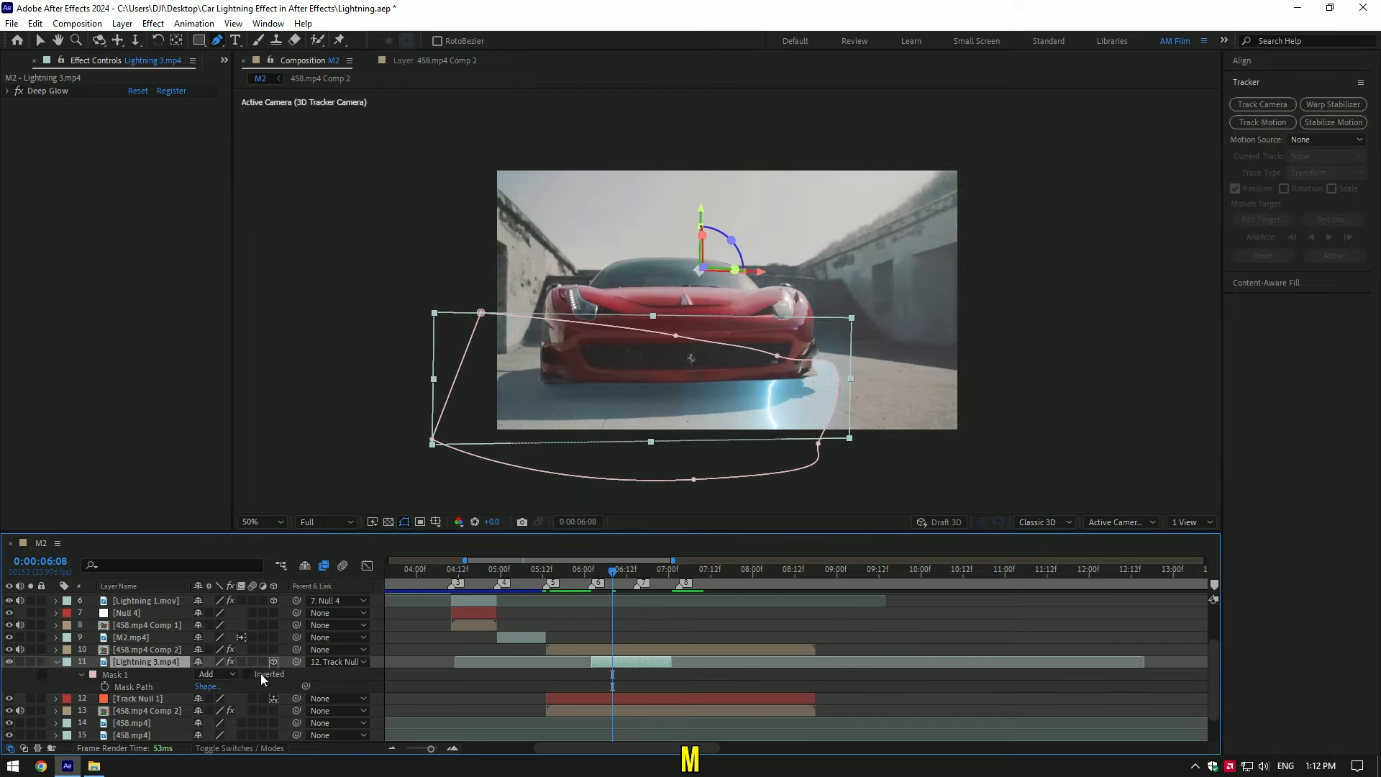
{"action": "left_click", "coordinate": [246, 675]}
{"action": "left_click", "coordinate": [88, 675]}
{"action": "left_click", "coordinate": [82, 675]}
{"action": "left_click", "coordinate": [81, 675]}
{"action": "left_click_drag", "start_coordinate": [212, 698], "coordinate": [305, 705]}
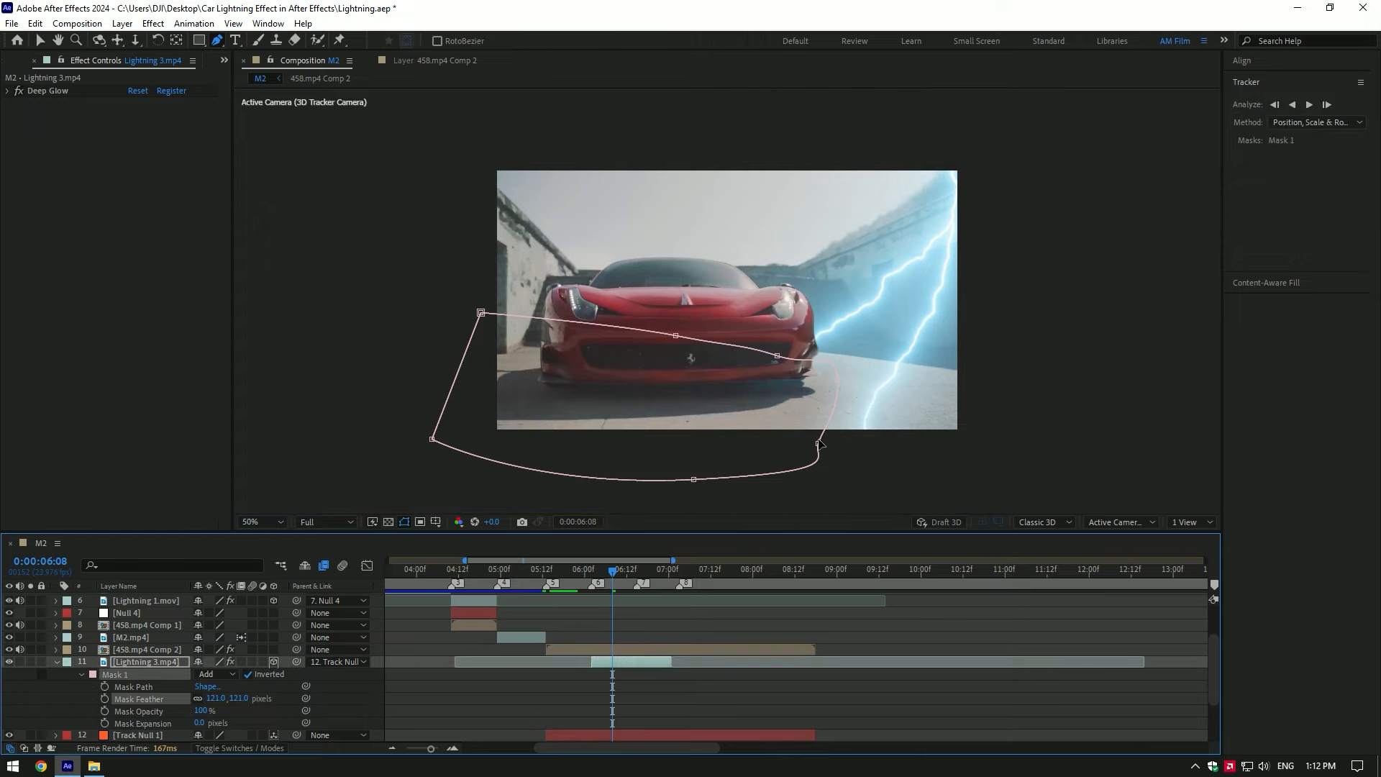
Reshape Mask 1 by extending its lower corner past the frame and adjusting the points beside the car's bumper
{"action": "left_click_drag", "start_coordinate": [819, 444], "coordinate": [1036, 476]}
{"action": "left_click_drag", "start_coordinate": [836, 380], "coordinate": [855, 402]}
{"action": "left_click_drag", "start_coordinate": [777, 355], "coordinate": [759, 336]}
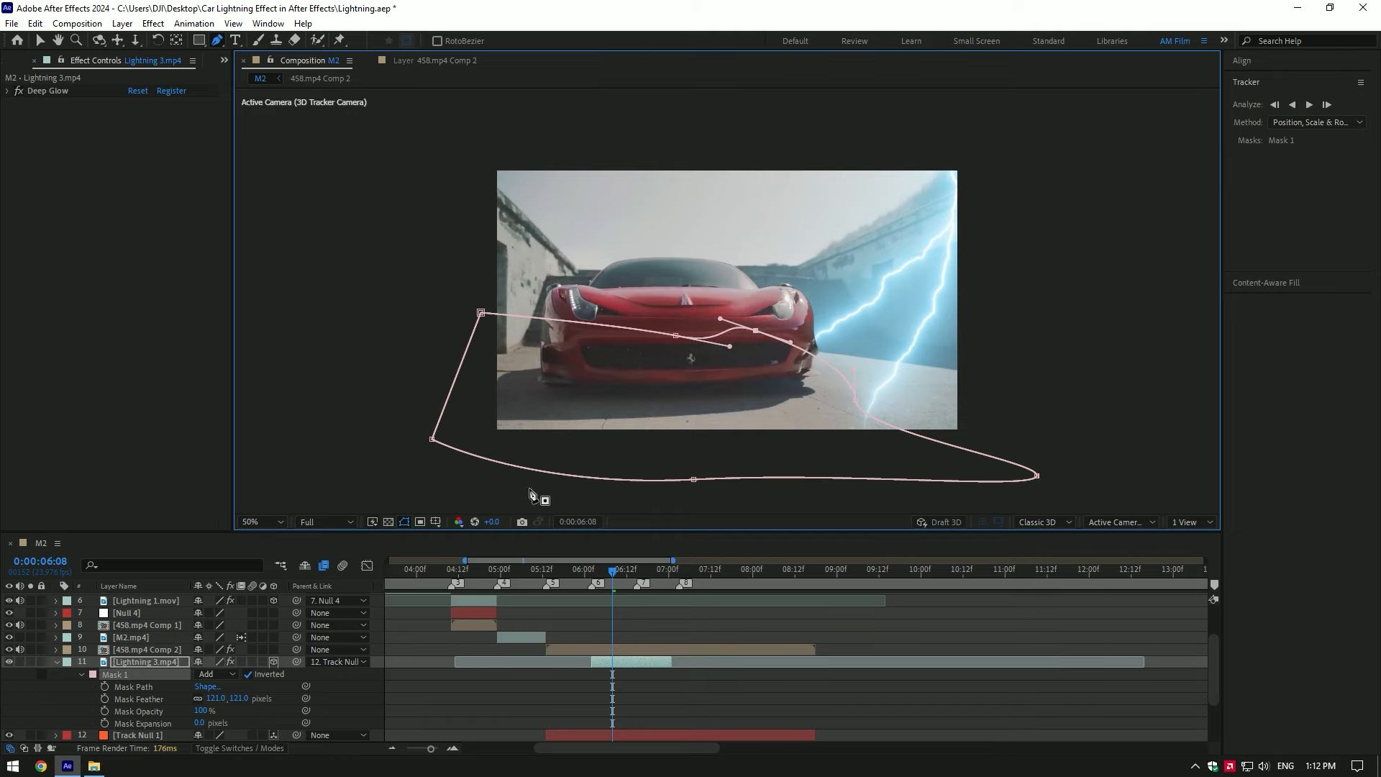
Track Mask 1 forward frame by frame from 0:00:06:08 using the Position, Scale & Rotation method
{"action": "right_click", "coordinate": [122, 674]}
{"action": "left_click", "coordinate": [154, 685]}
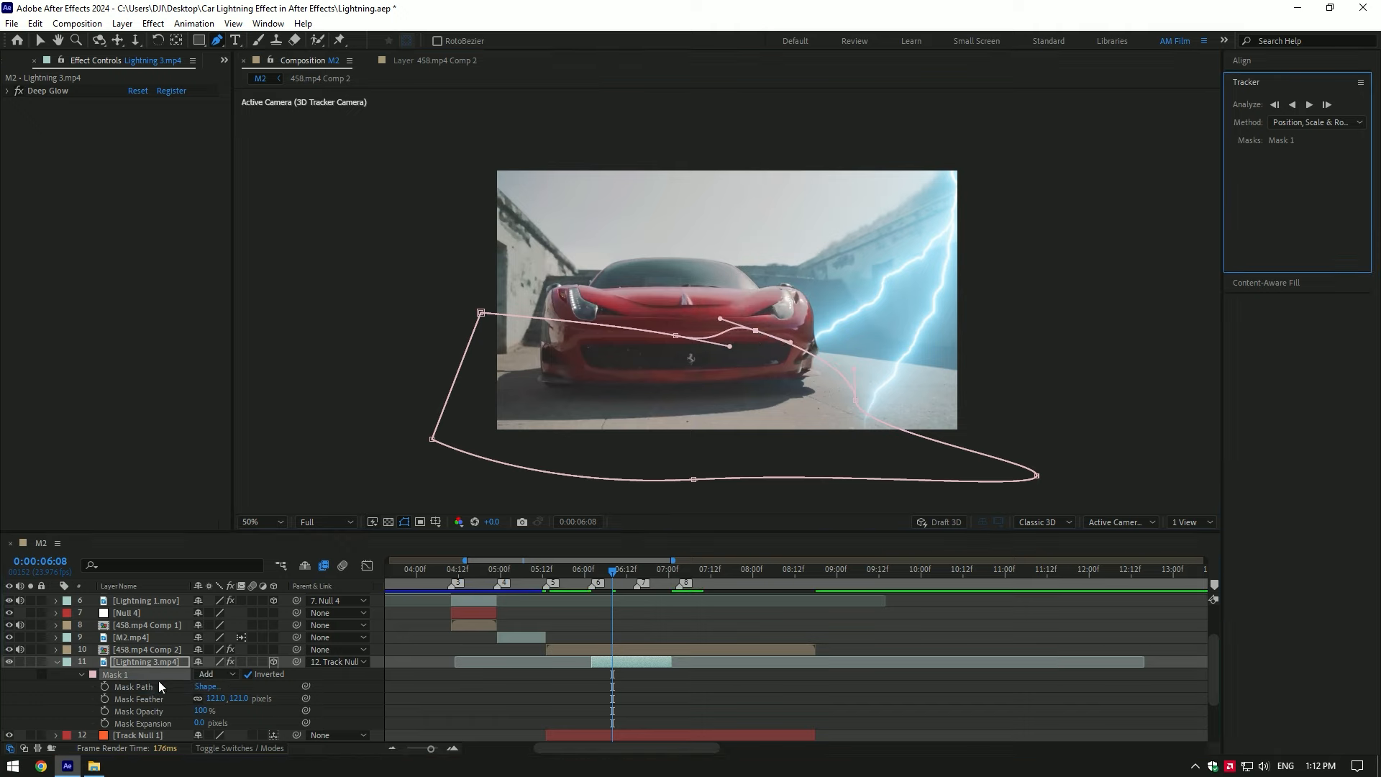
{"action": "left_click", "coordinate": [1327, 105]}
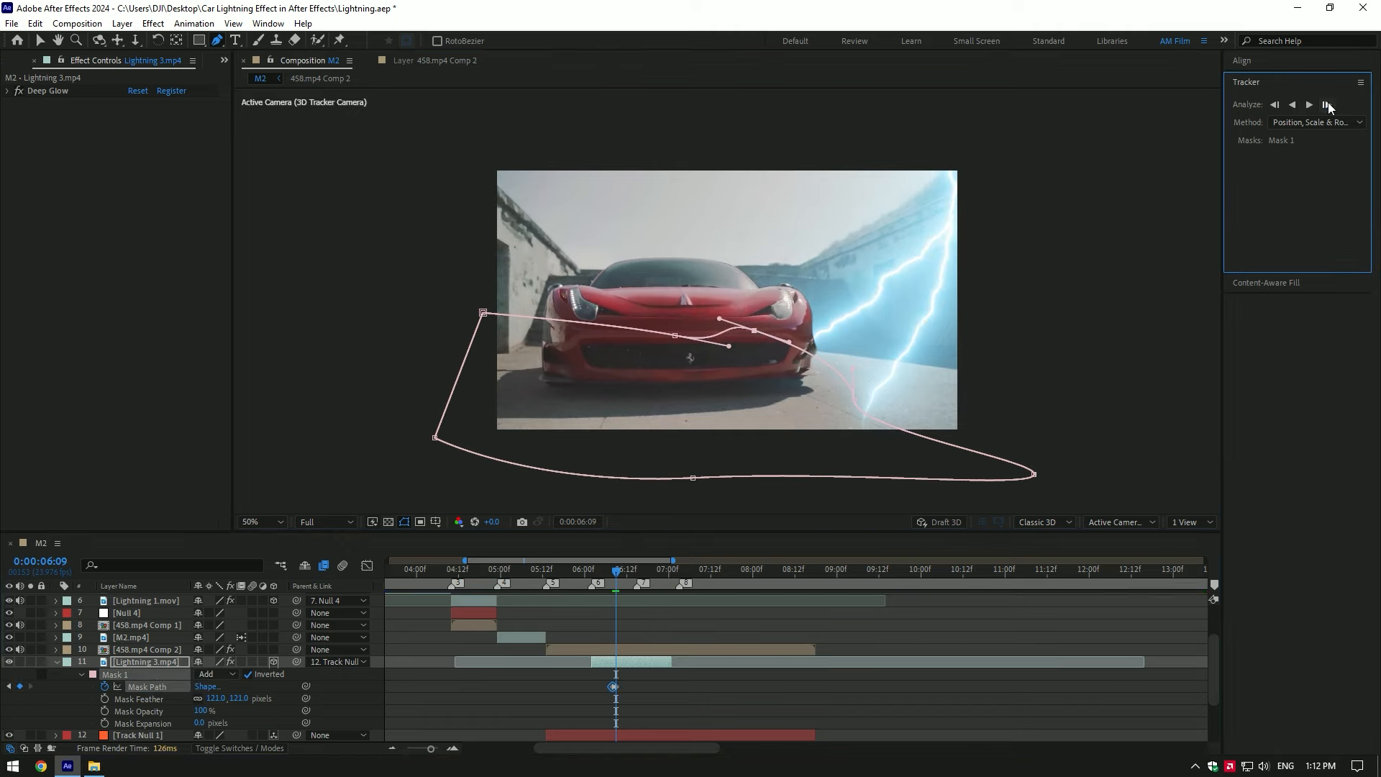
Adjust the Mask 1 path point near the bumper at 0:00:06:21 and again at the start of the lightning clip
{"action": "left_click", "coordinate": [640, 570]}
{"action": "mouse_move", "coordinate": [640, 570]}
{"action": "left_mouse_down"}
{"action": "mouse_move", "coordinate": [674, 569]}
{"action": "mouse_move", "coordinate": [659, 570]}
{"action": "left_mouse_up"}
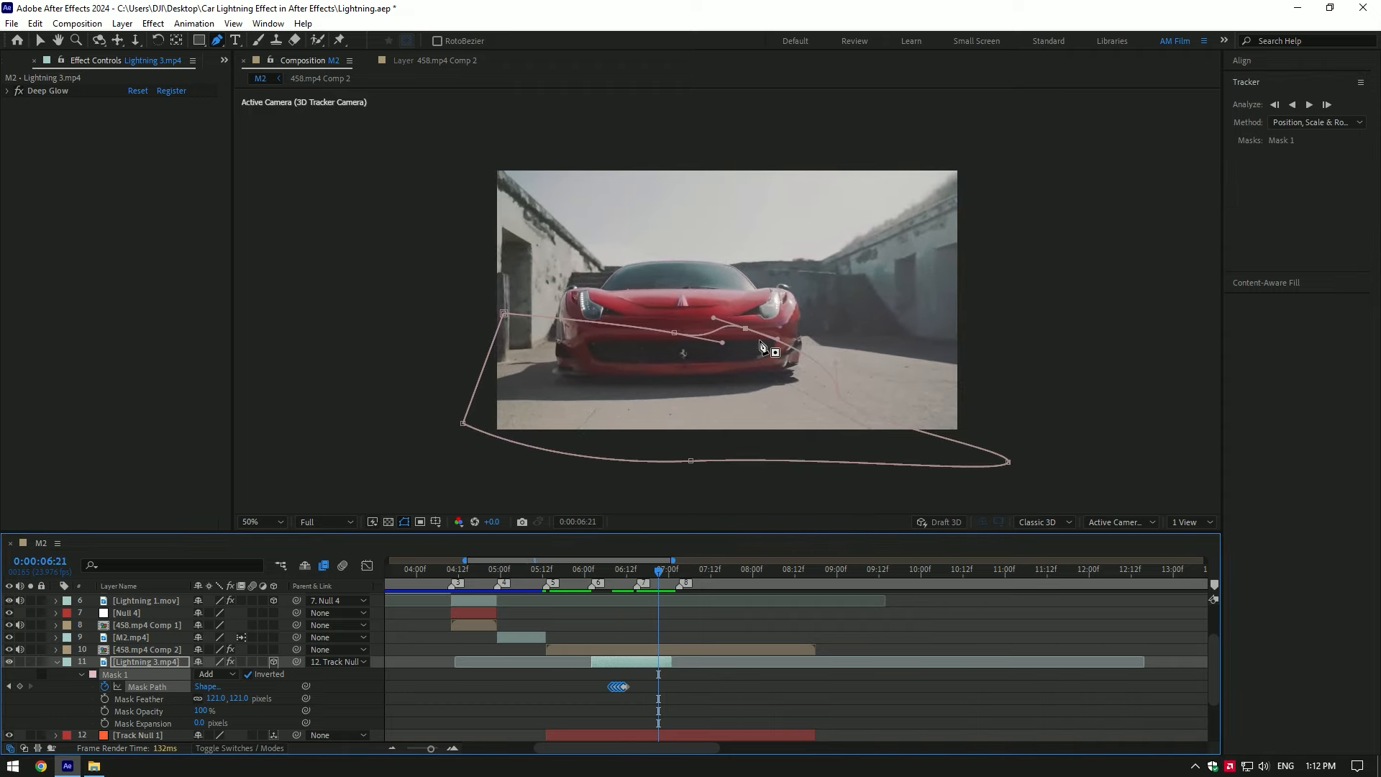
{"action": "left_click_drag", "start_coordinate": [746, 330], "coordinate": [764, 321]}
{"action": "left_click_drag", "start_coordinate": [658, 571], "coordinate": [592, 573]}
{"action": "left_click_drag", "start_coordinate": [768, 334], "coordinate": [788, 322]}
Collapse the Lightning 3.mp4 properties and preview the lightning shot from 0:00:05:12
{"action": "left_click_drag", "start_coordinate": [592, 571], "coordinate": [544, 572]}
{"action": "left_click", "coordinate": [56, 661]}
{"action": "key", "text": "space"}
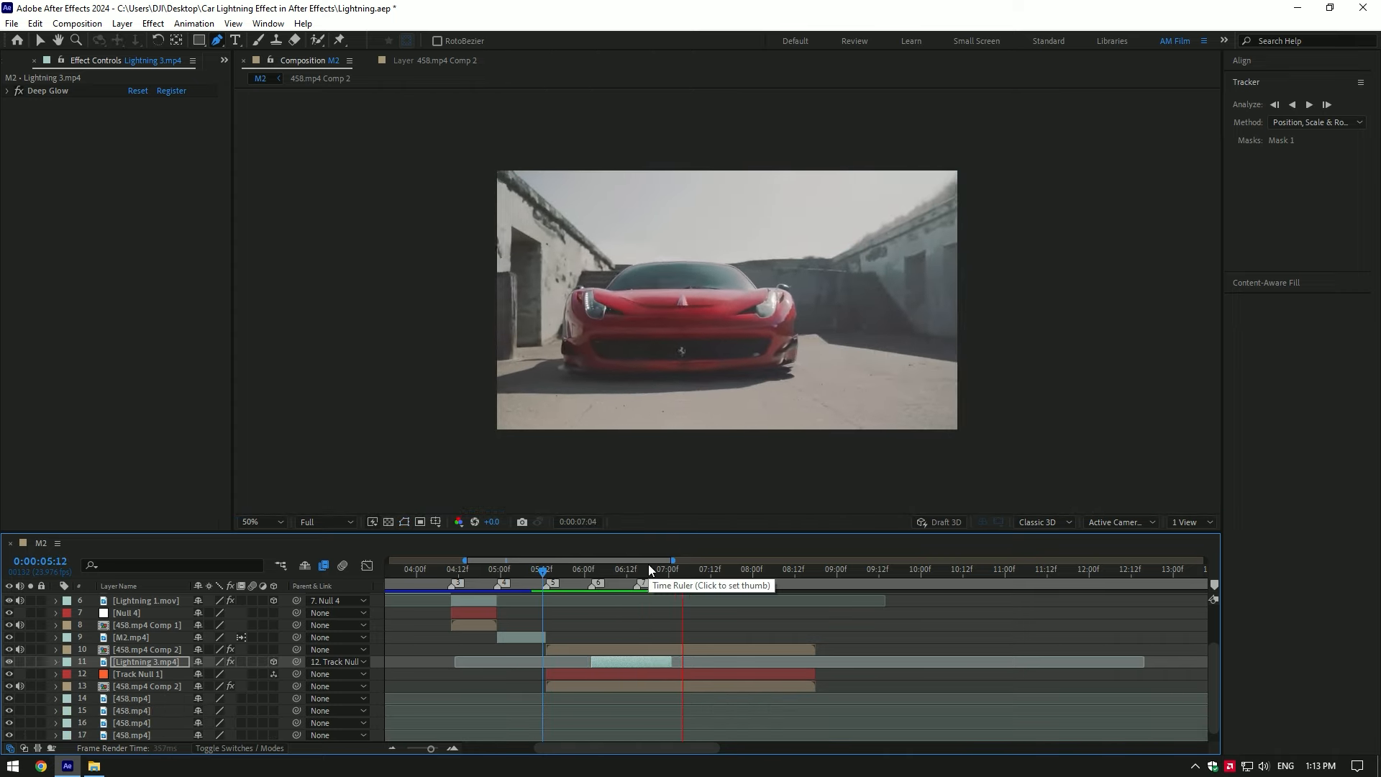
{"action": "left_click", "coordinate": [581, 568]}
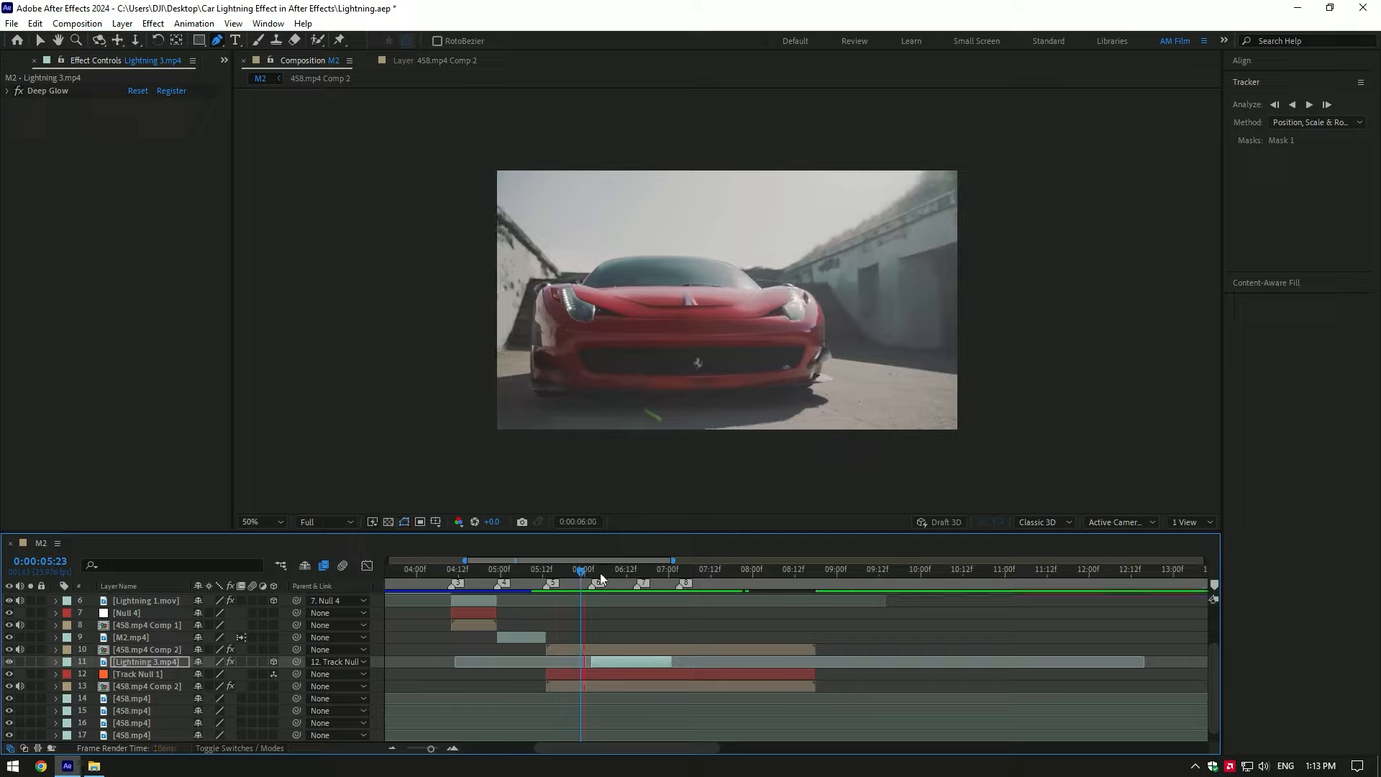